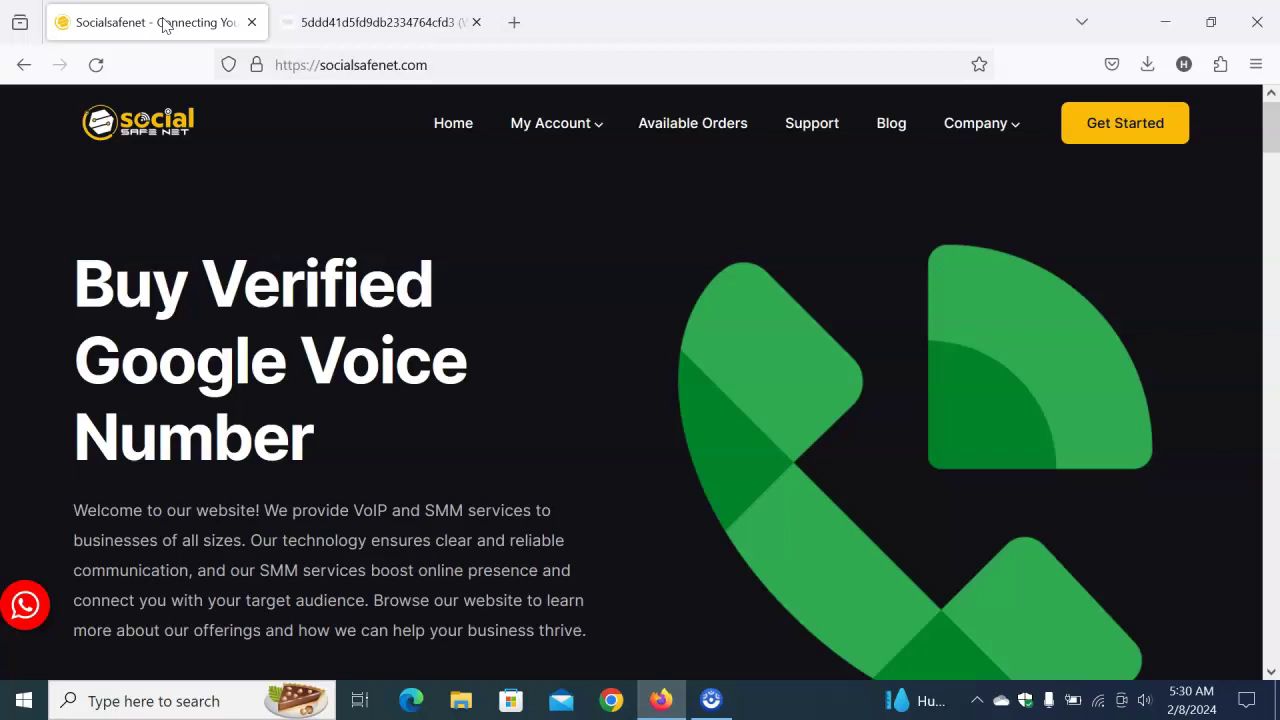
Step: Look through the Socialsafenet home page, including the statistics, the Google Voice offer, the service features and the frequently asked questions
left_click(200, 65)
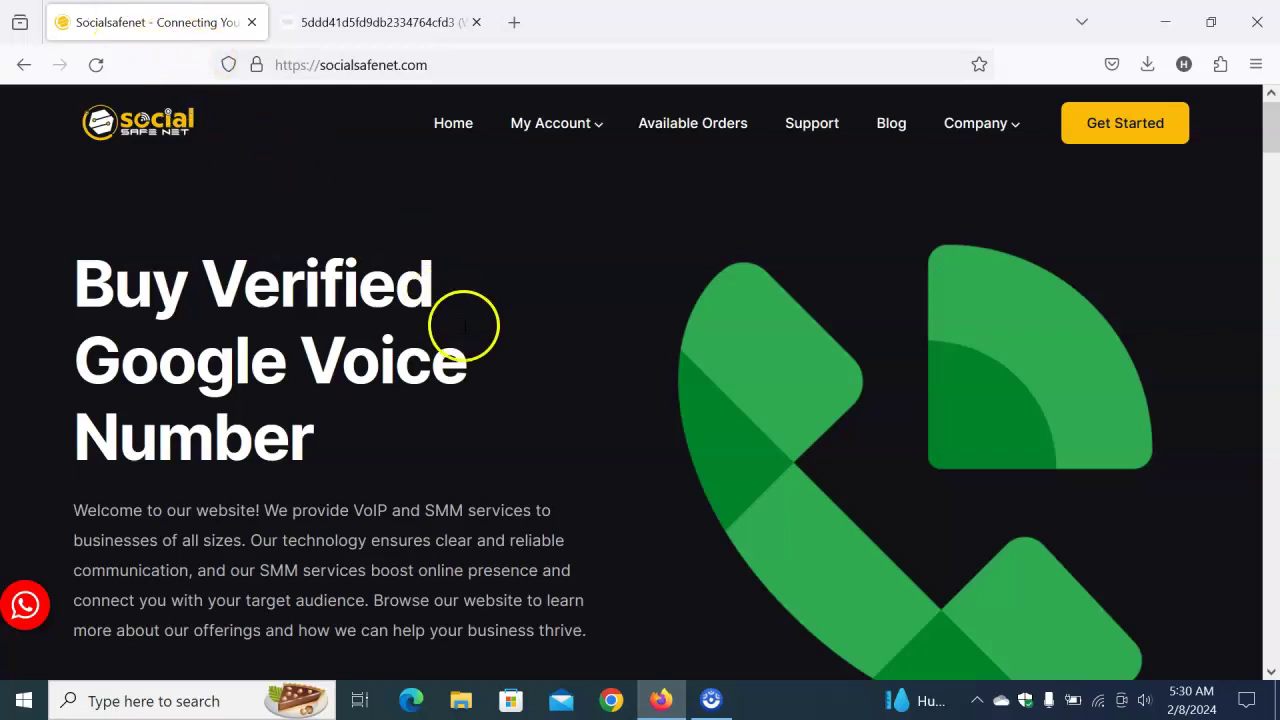
scroll(465, 325, "down", 6)
scroll(571, 380, "down", 5)
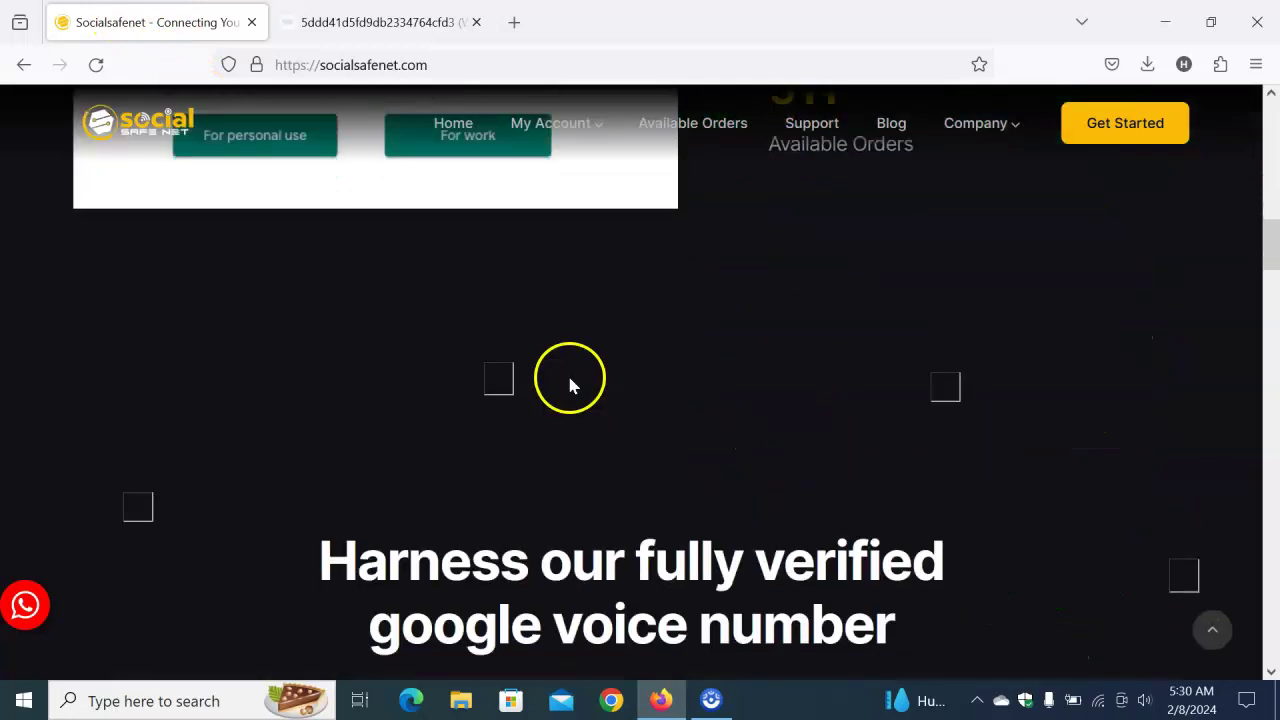
scroll(571, 385, "up", 3)
scroll(657, 391, "down", 5)
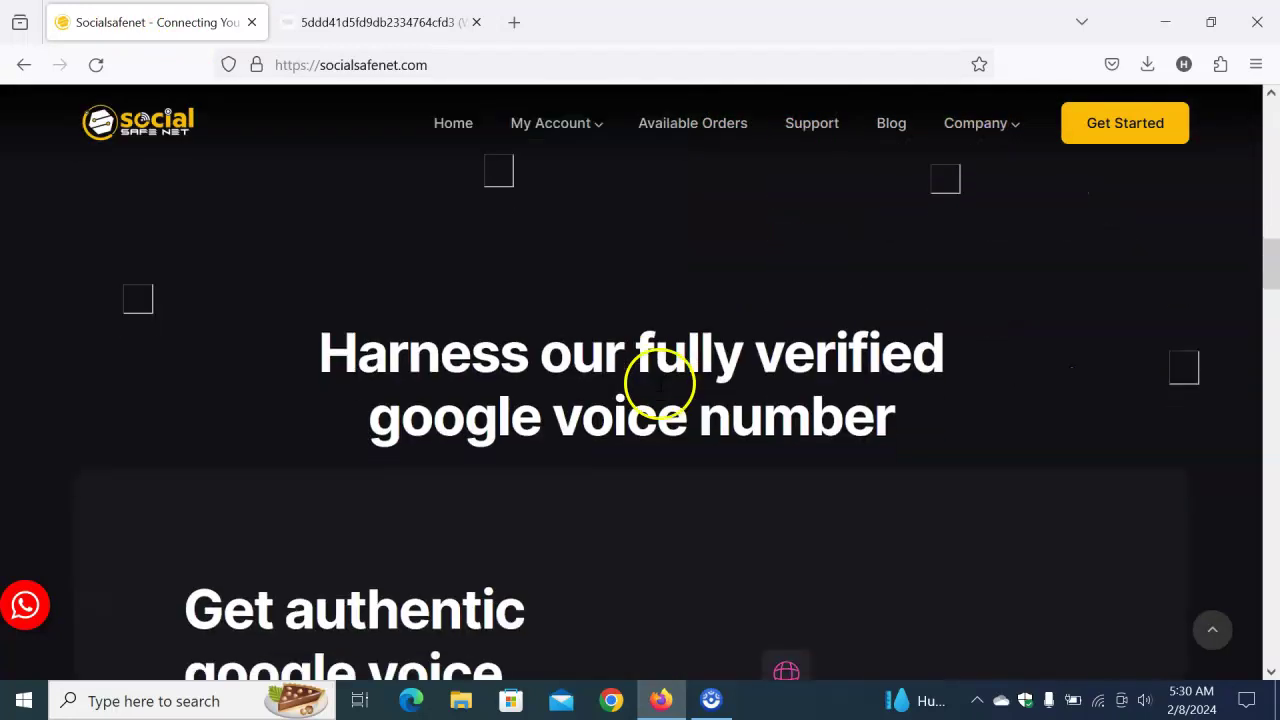
scroll(686, 400, "down", 5)
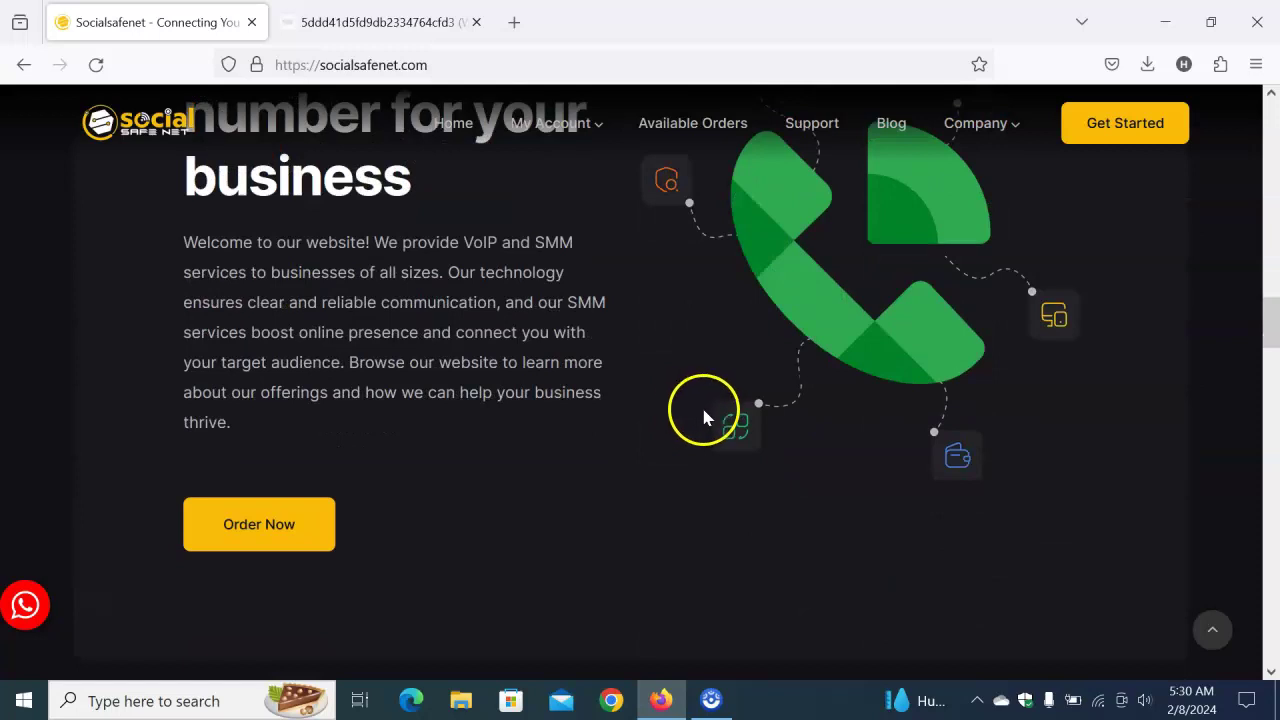
scroll(706, 425, "down", 6)
scroll(718, 430, "up", 10)
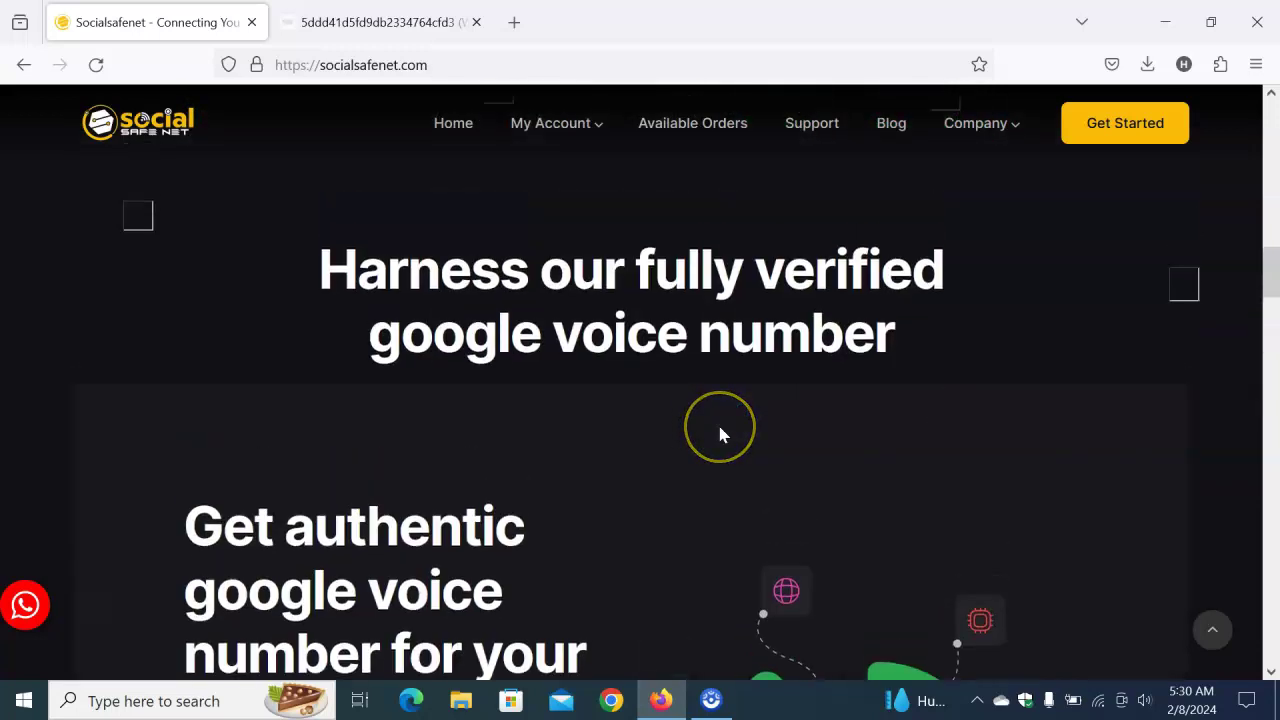
scroll(720, 433, "up", 3)
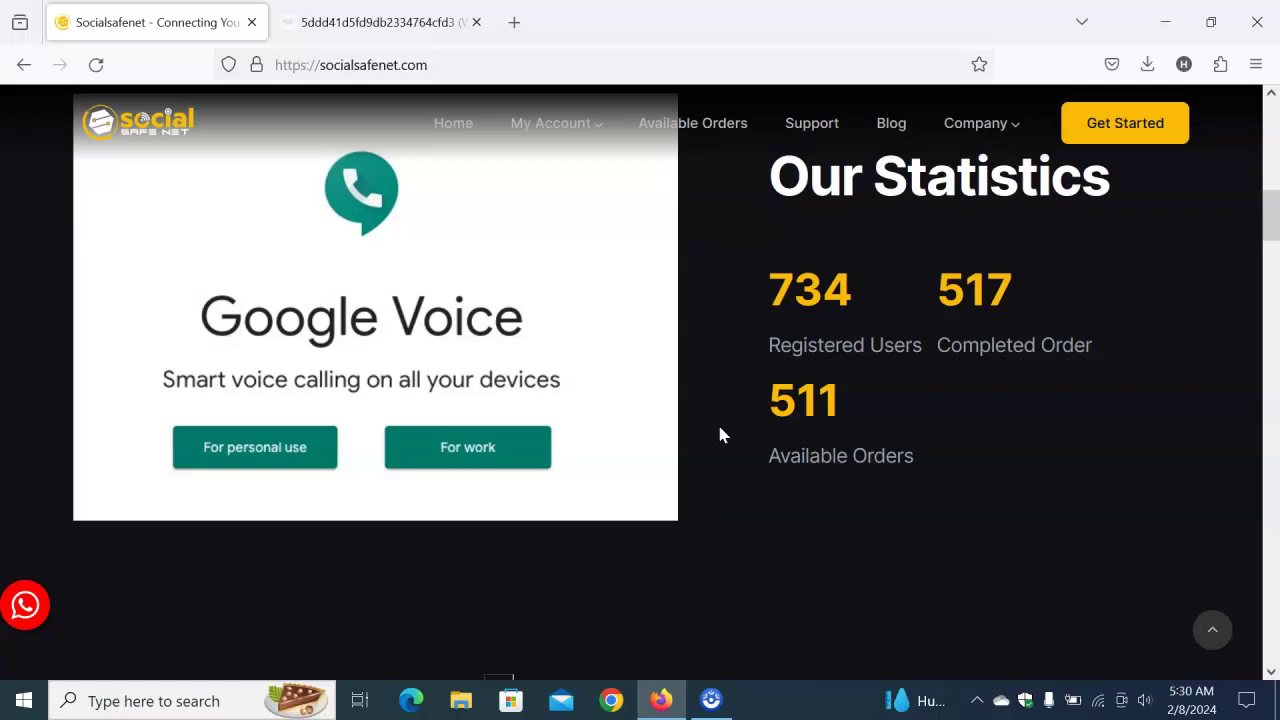
scroll(734, 452, "down", 6)
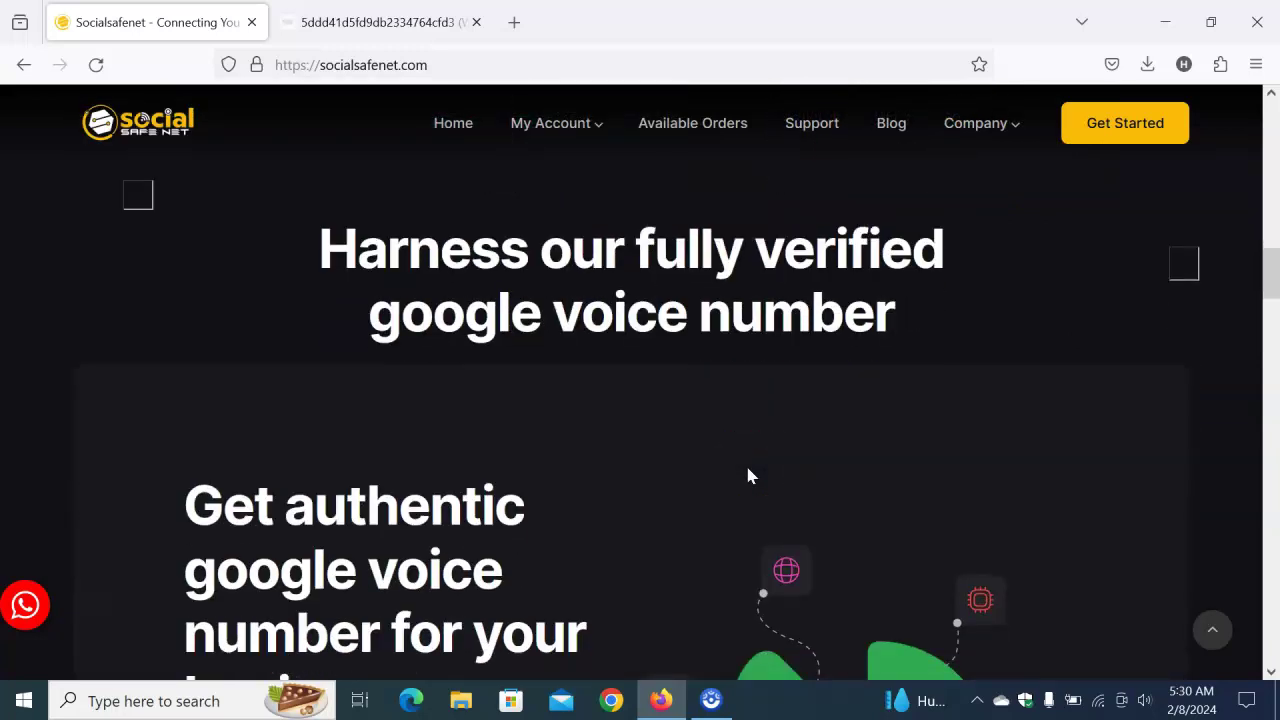
scroll(748, 477, "down", 10)
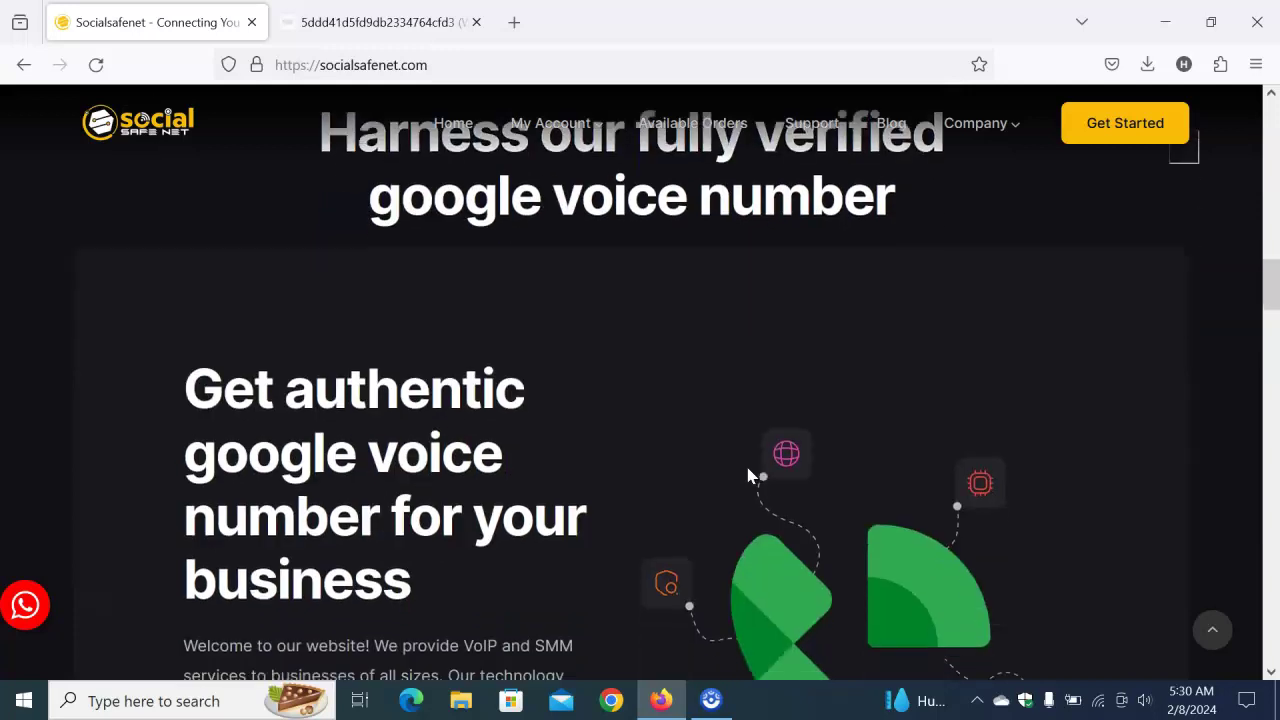
scroll(800, 540, "down", 6)
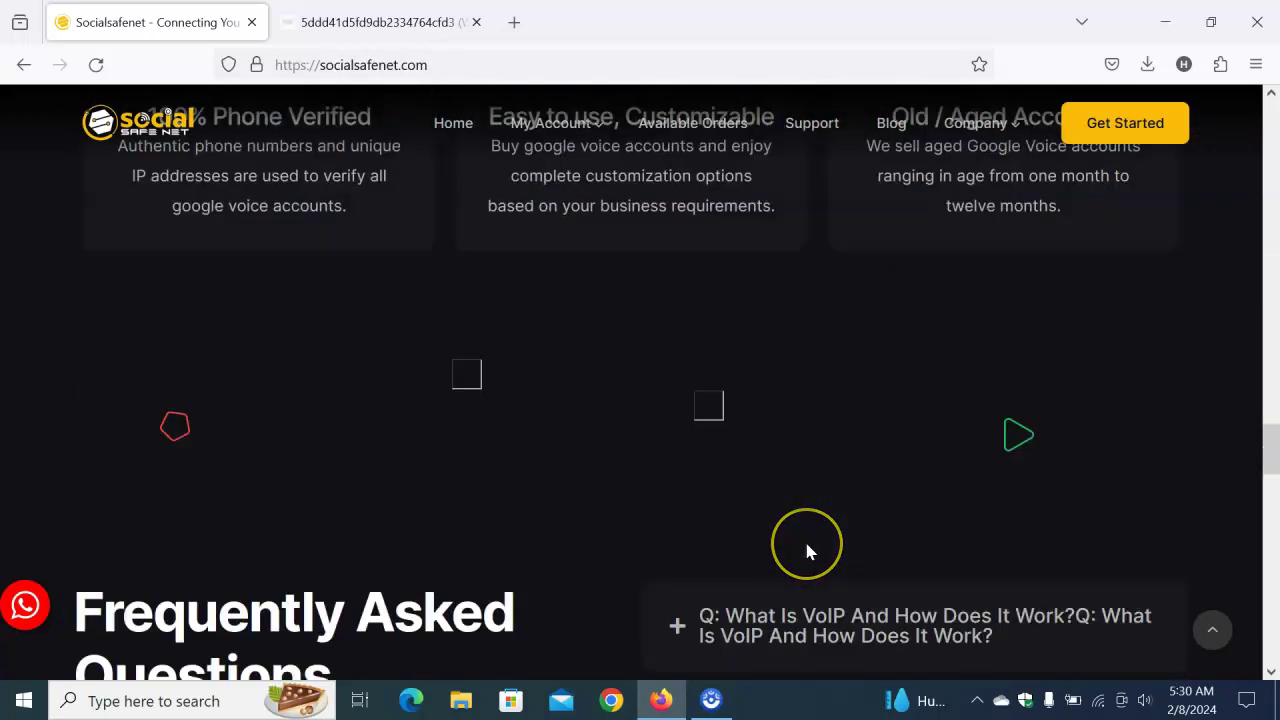
scroll(808, 545, "up", 8)
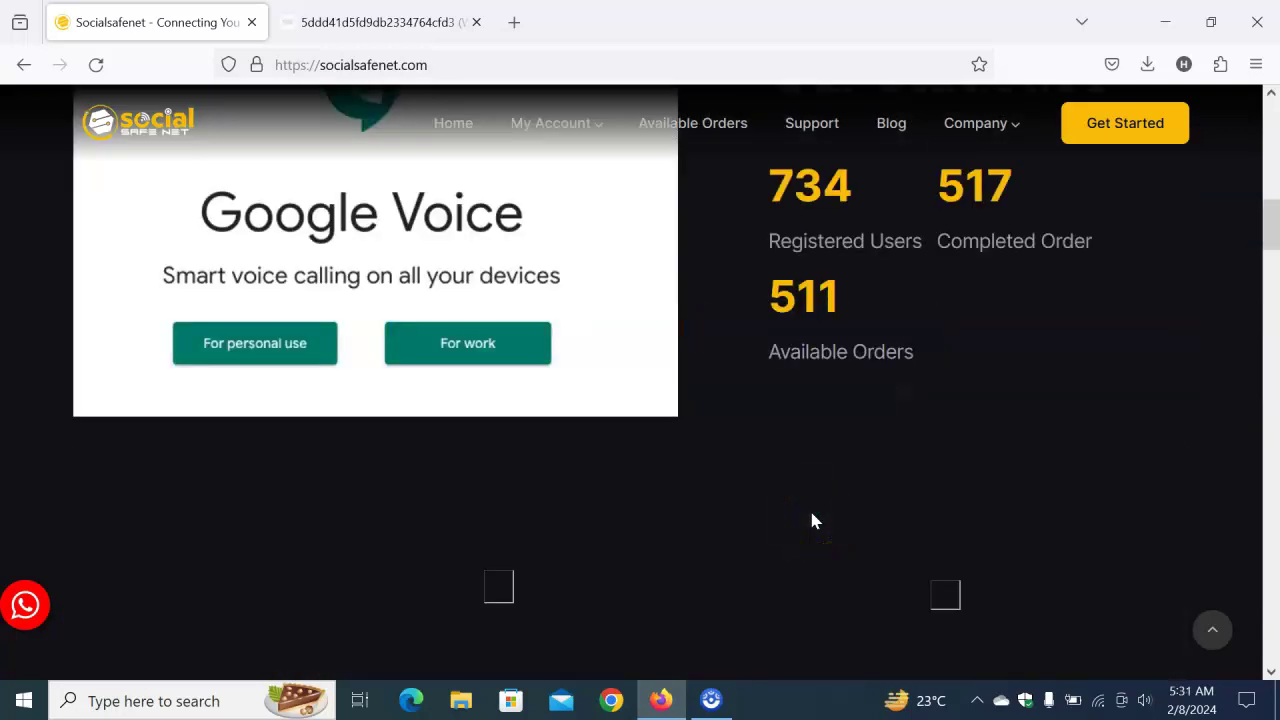
Step: Open the registration page for a new account on Socialsafenet
mouse_move(586, 135)
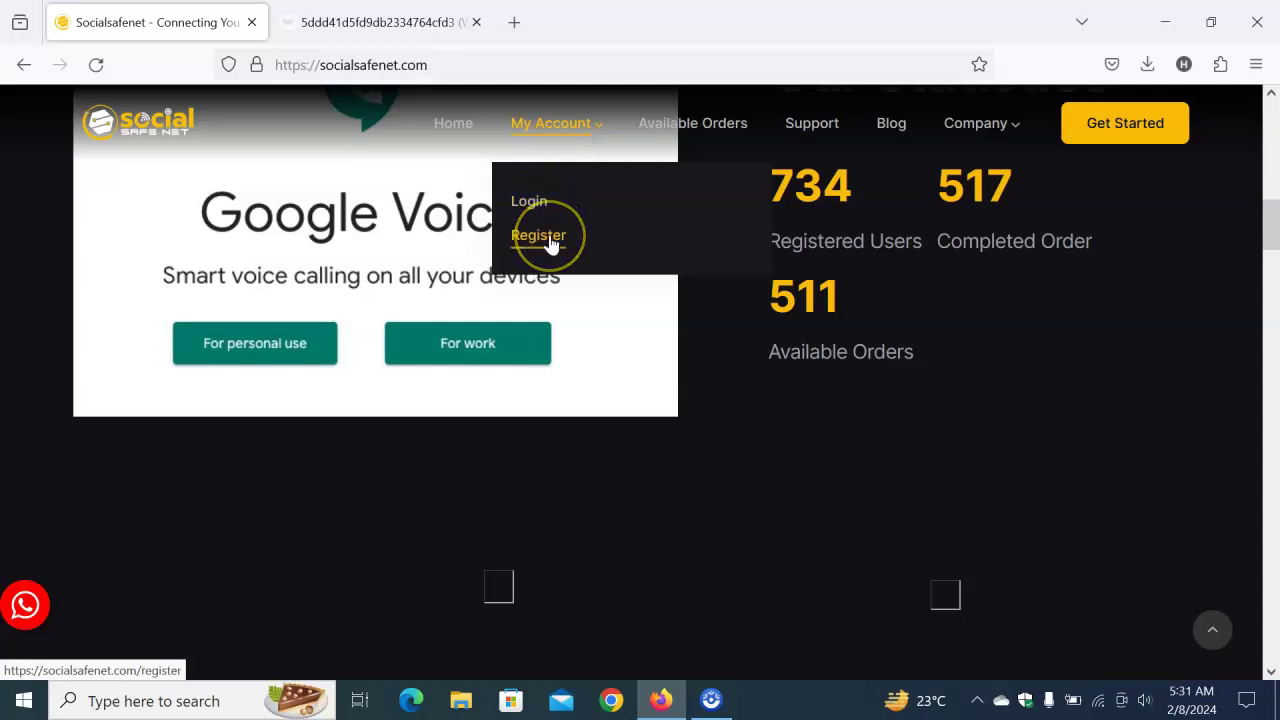
left_click(546, 130)
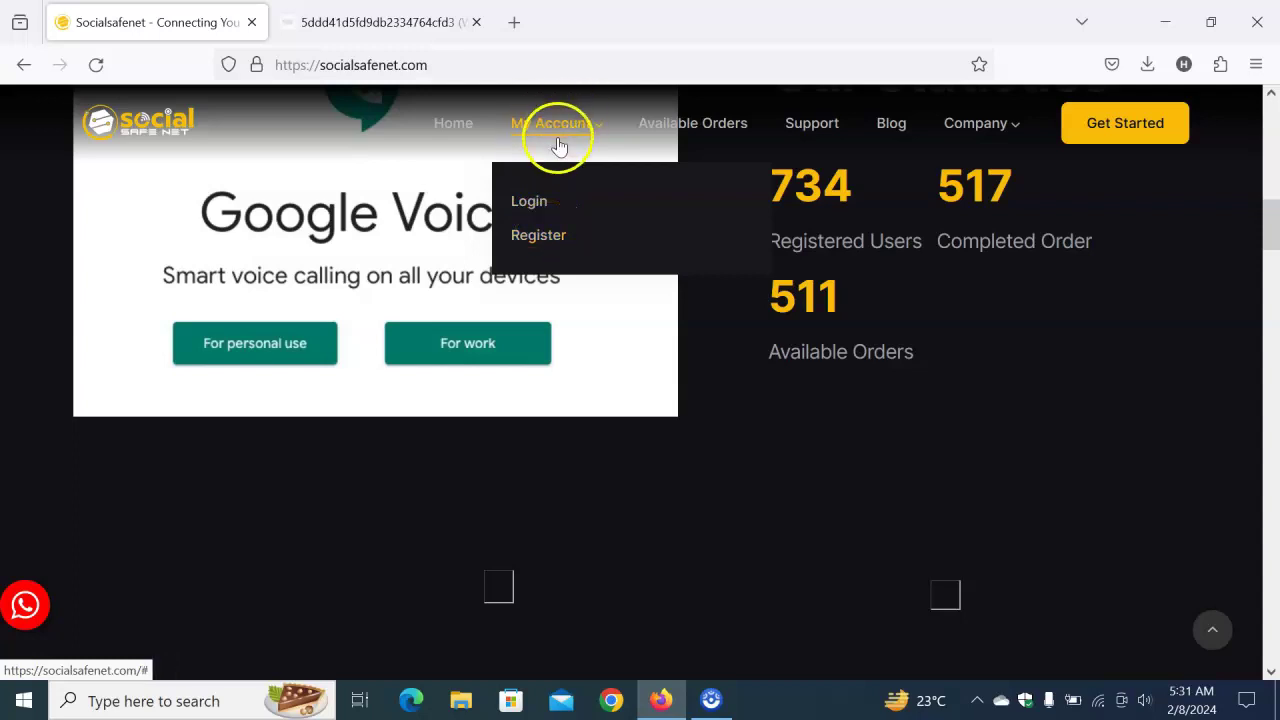
left_click(532, 238)
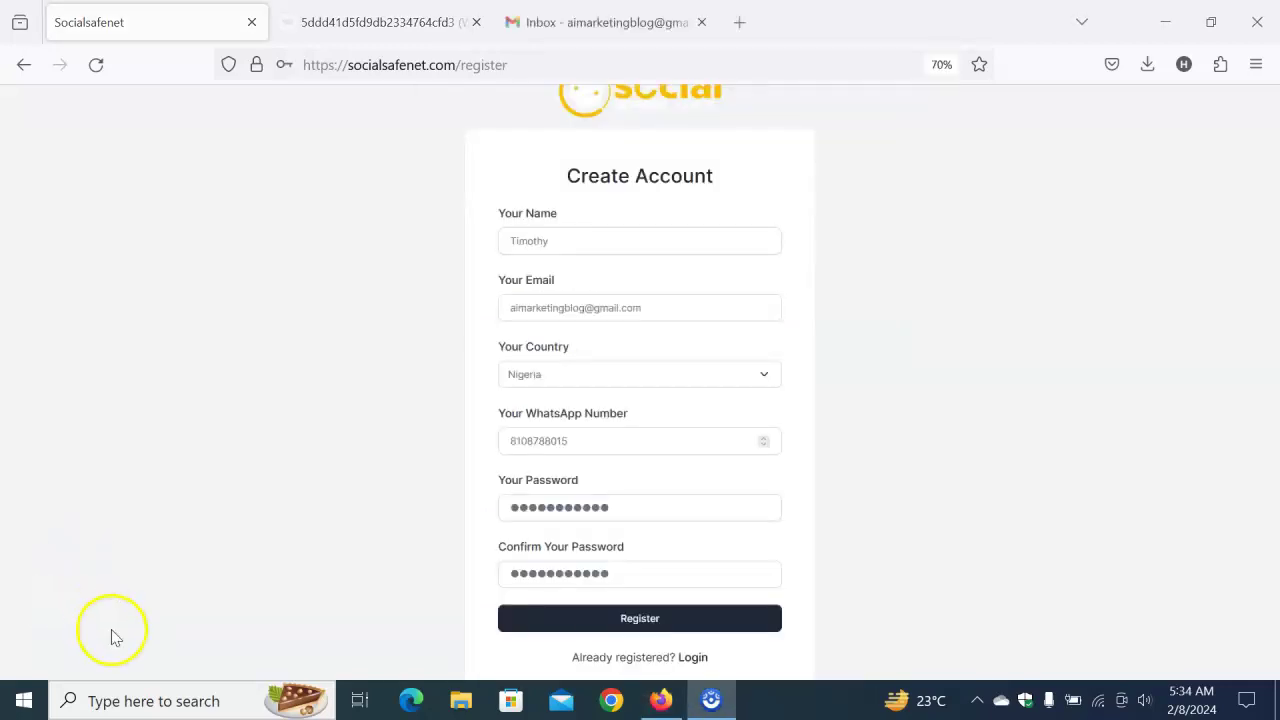
Step: Submit the completed registration form, saving the login in the browser and dismissing the customer notice
left_click(639, 621)
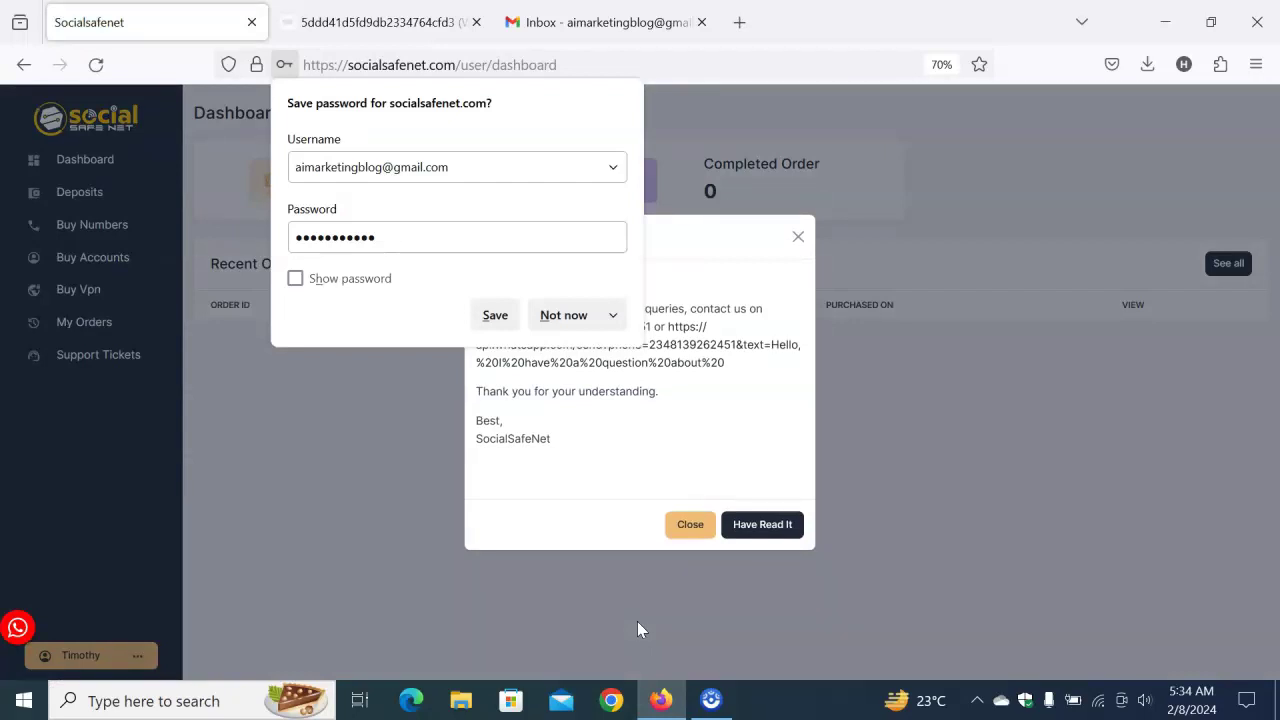
left_click(495, 317)
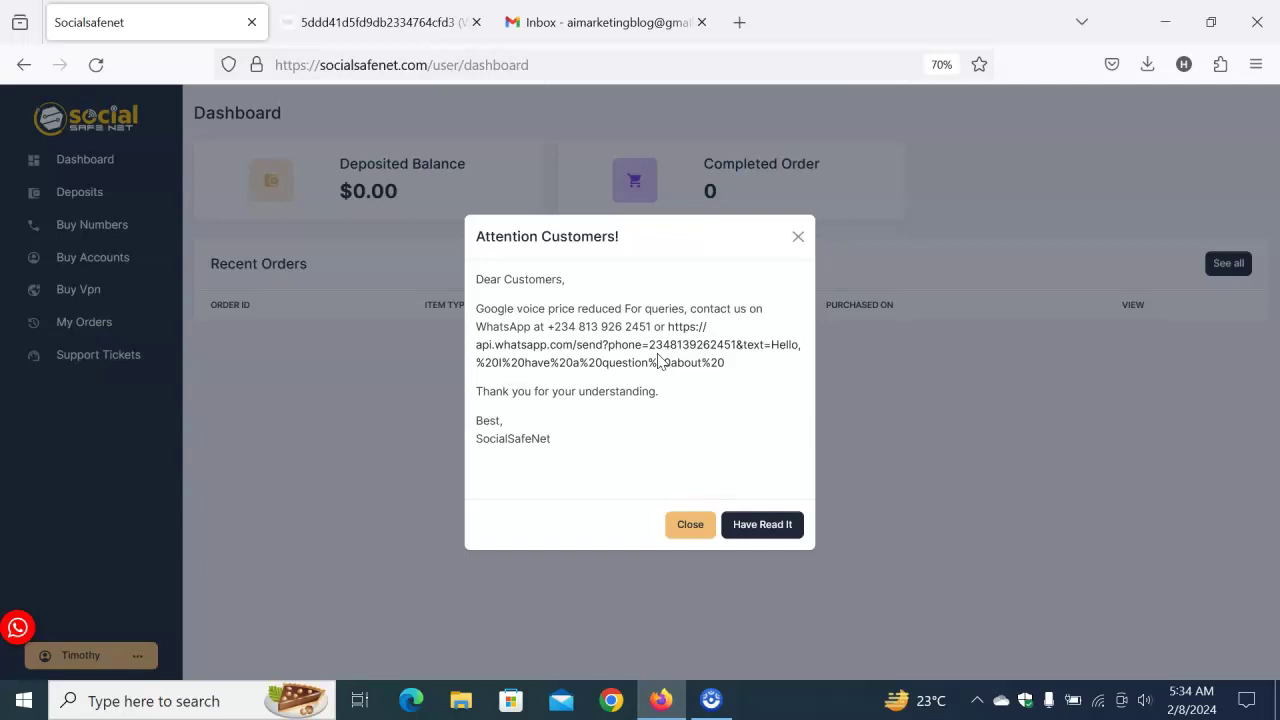
left_click(657, 360)
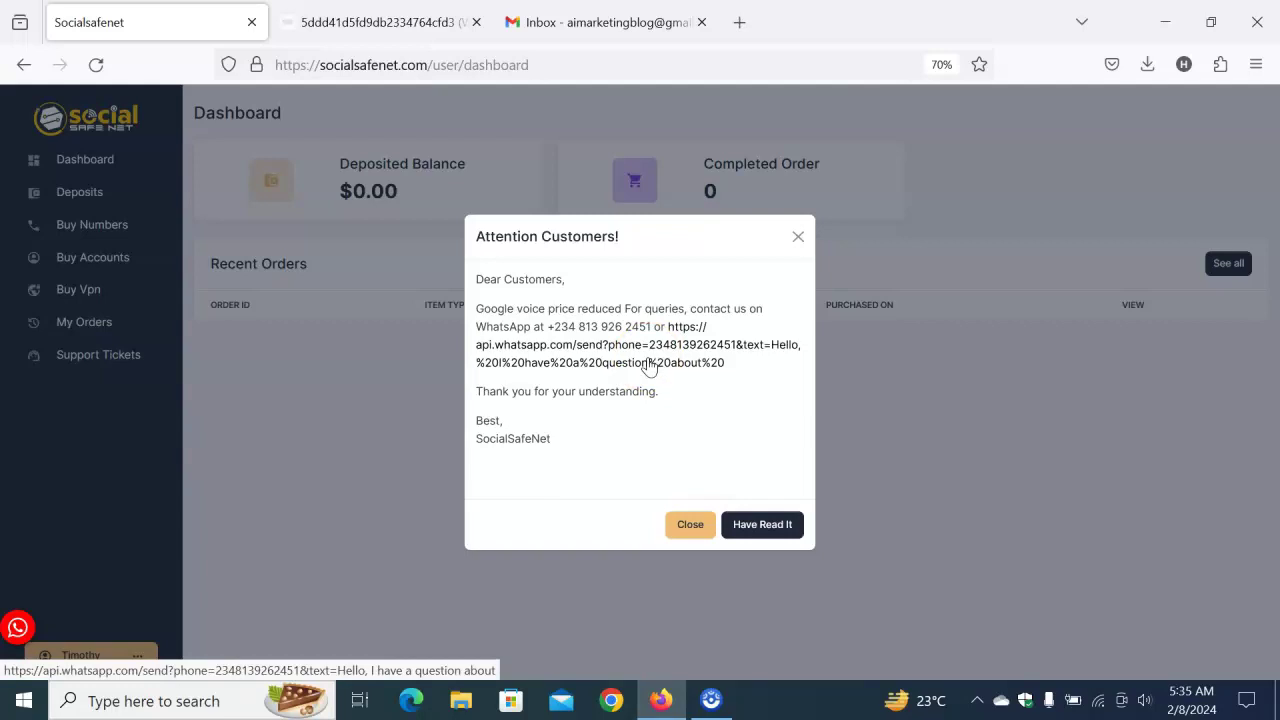
left_click(797, 237)
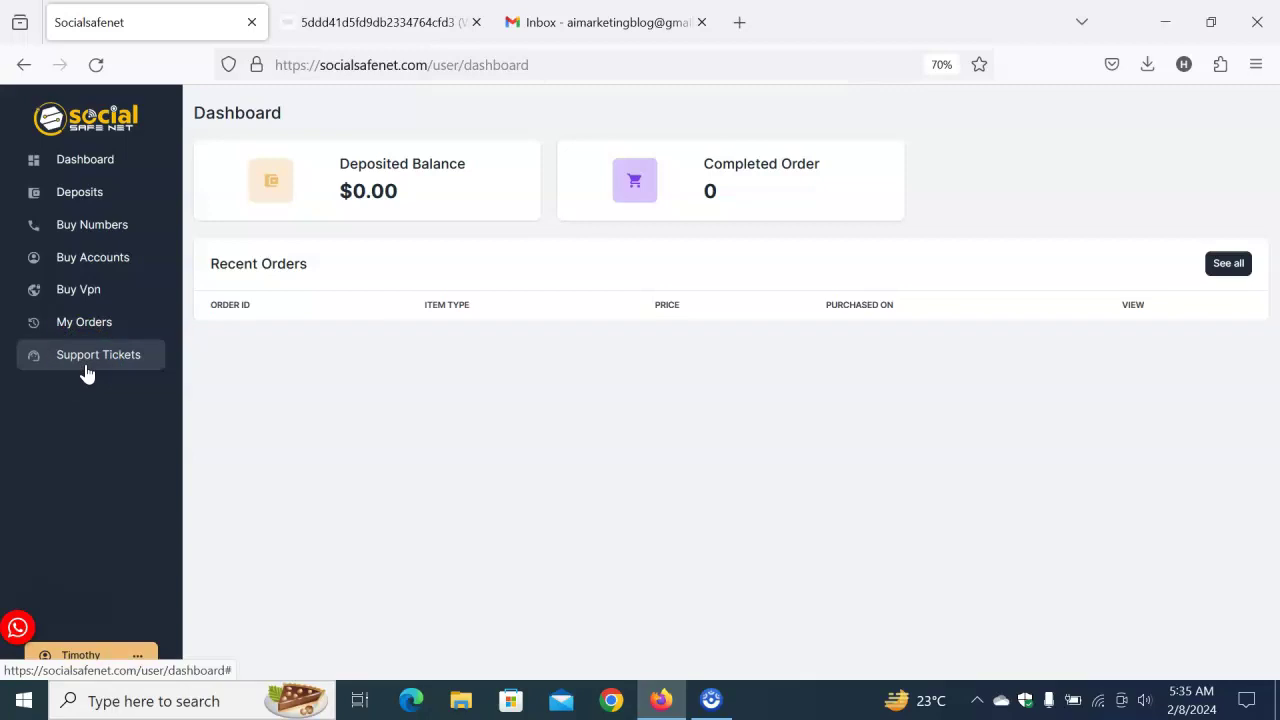
Step: Open the list of numbers for sale and dismiss the customer notice
left_click(82, 166)
left_click(106, 220)
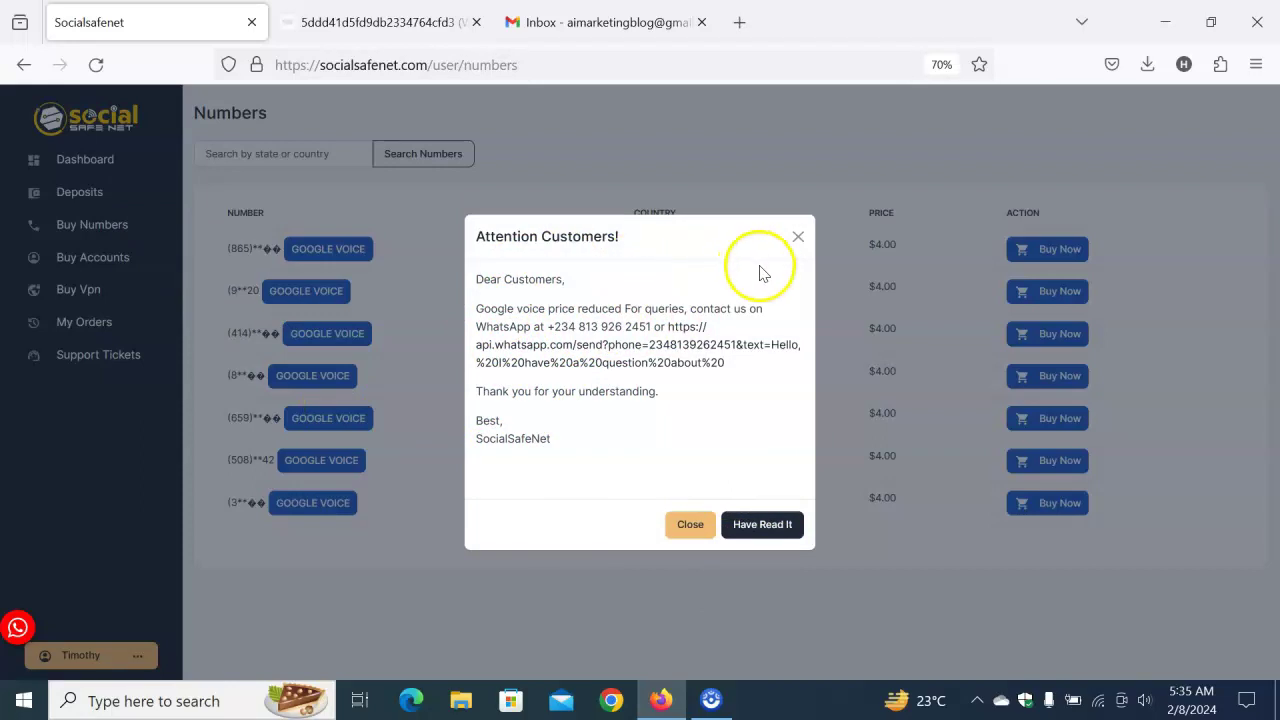
left_click(799, 237)
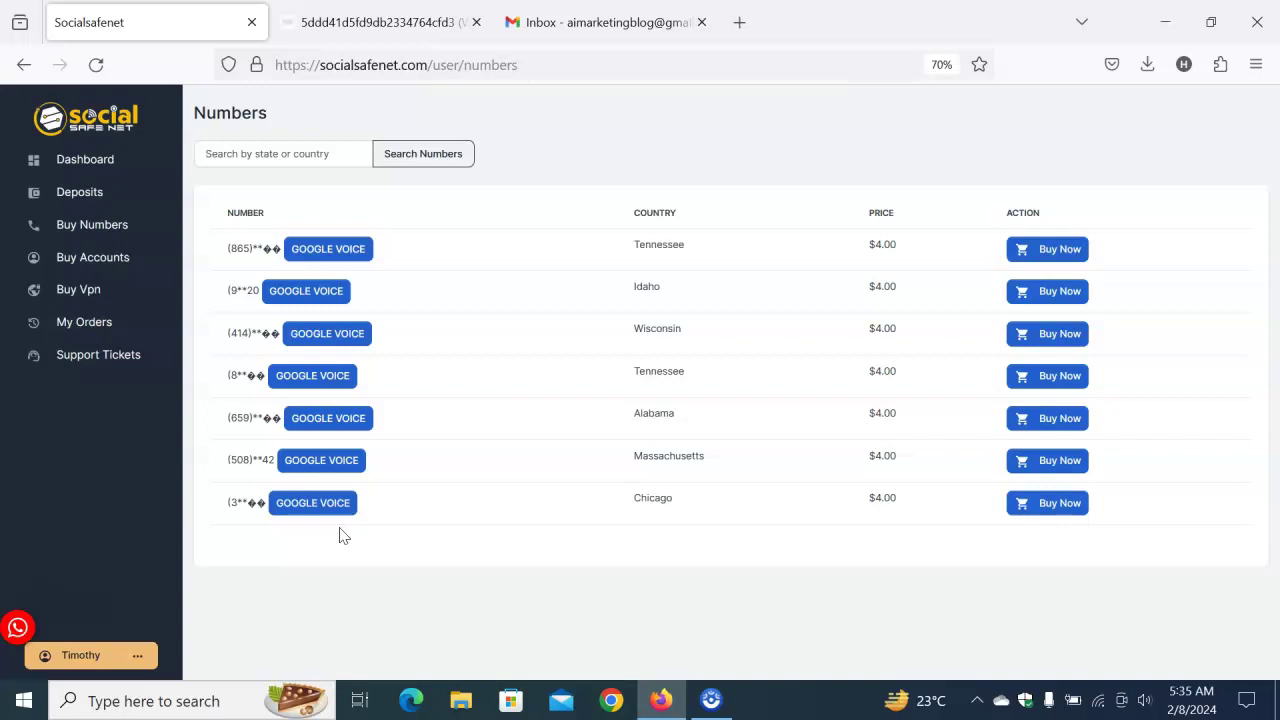
Step: Try to buy the Google Voice number listed for Chicago, and dismiss the customer notice
left_click(317, 155)
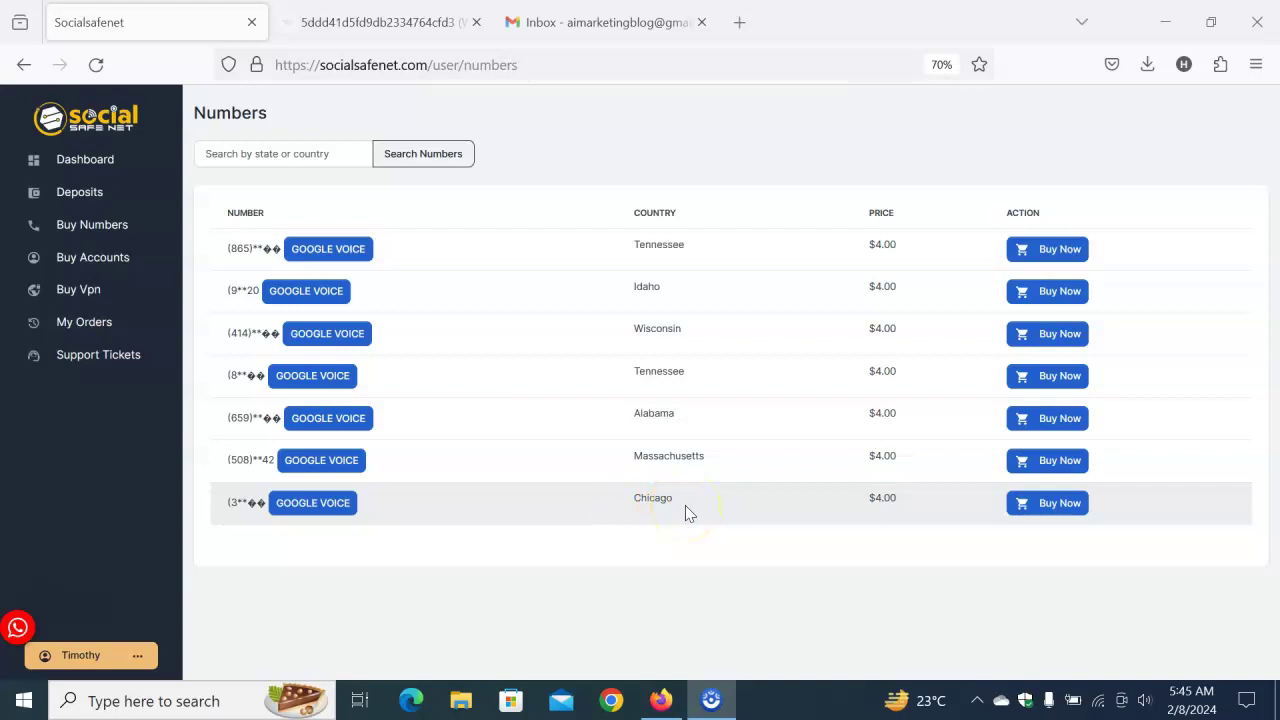
left_click(1047, 505)
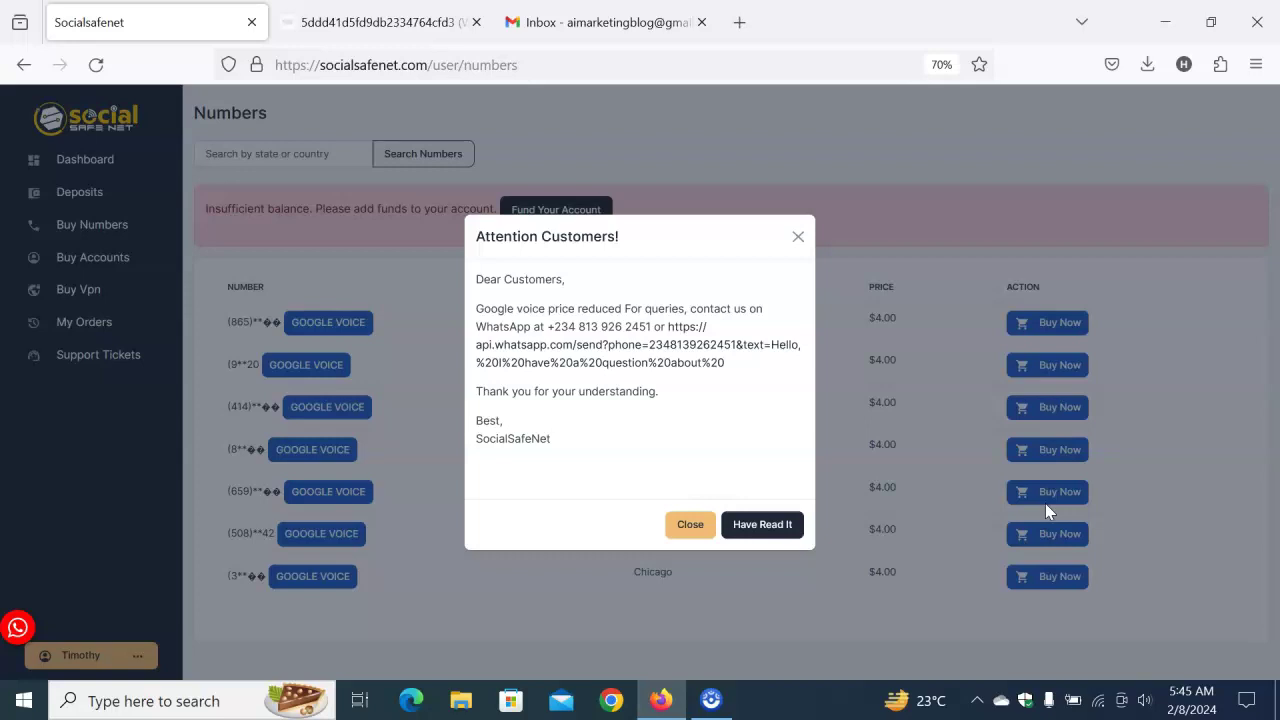
left_click(798, 236)
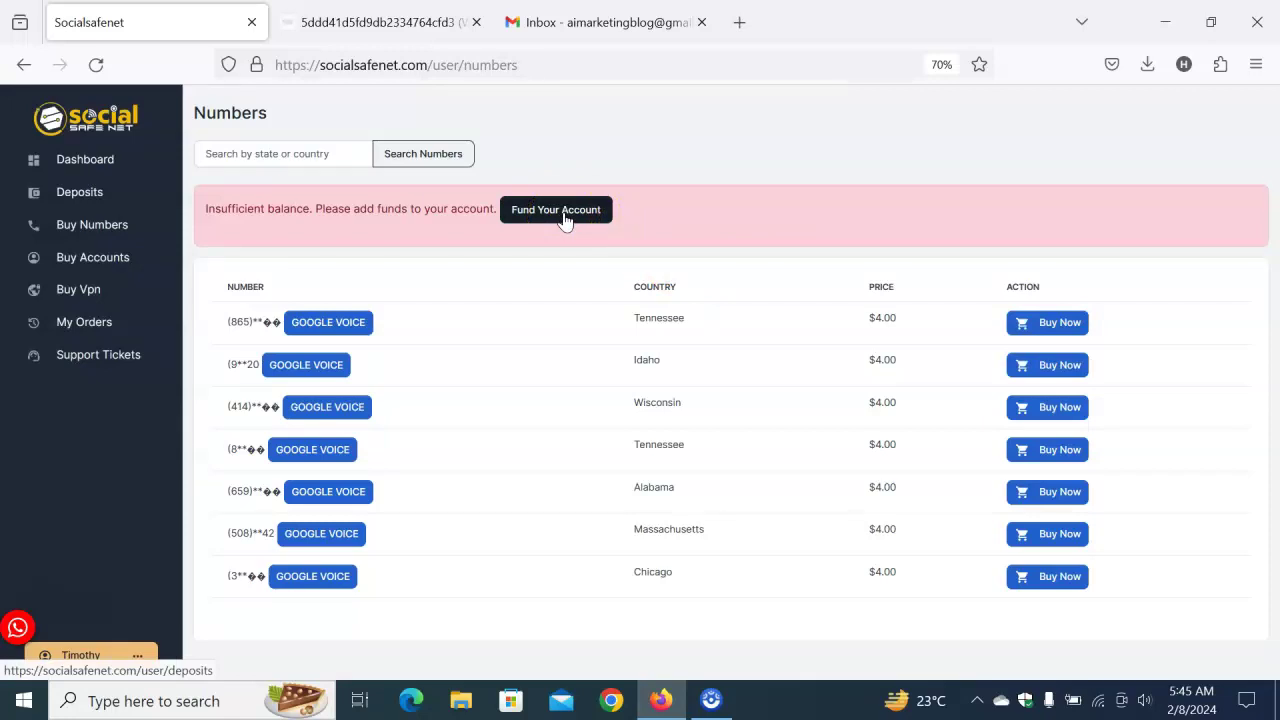
Step: Open the Deposits page for funding the account and close the customer notice
left_click(93, 198)
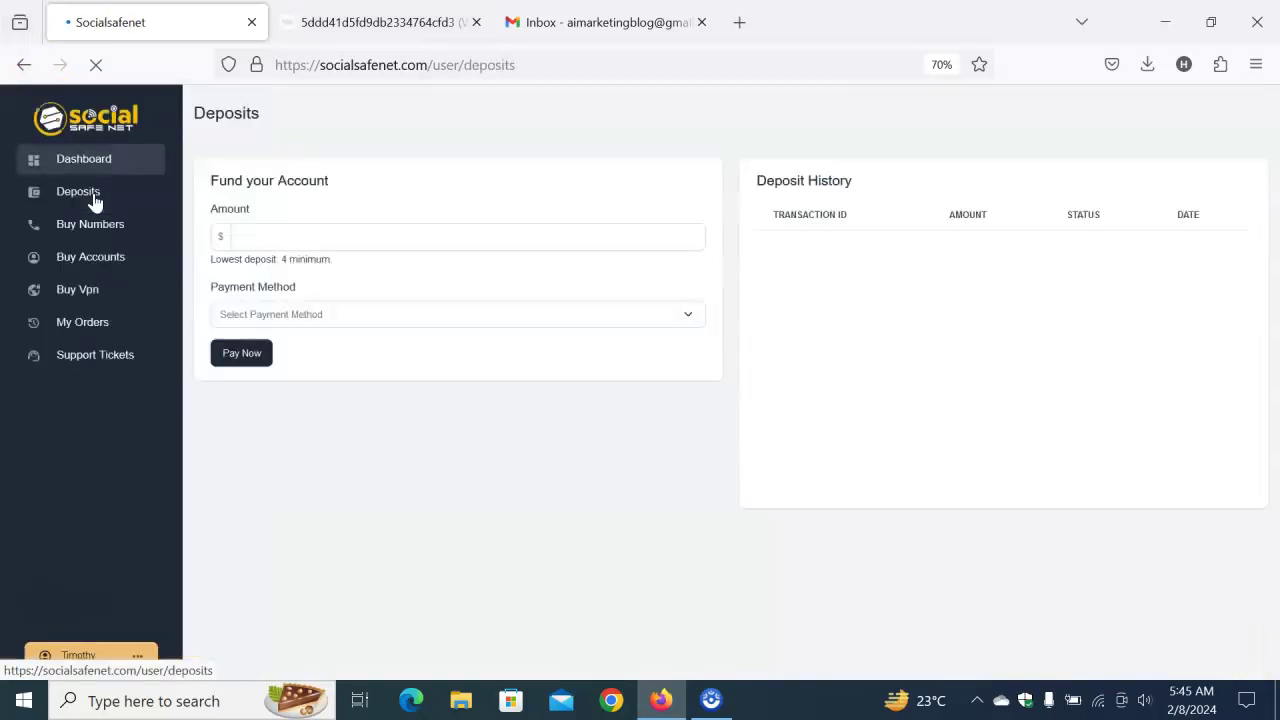
left_click(262, 318)
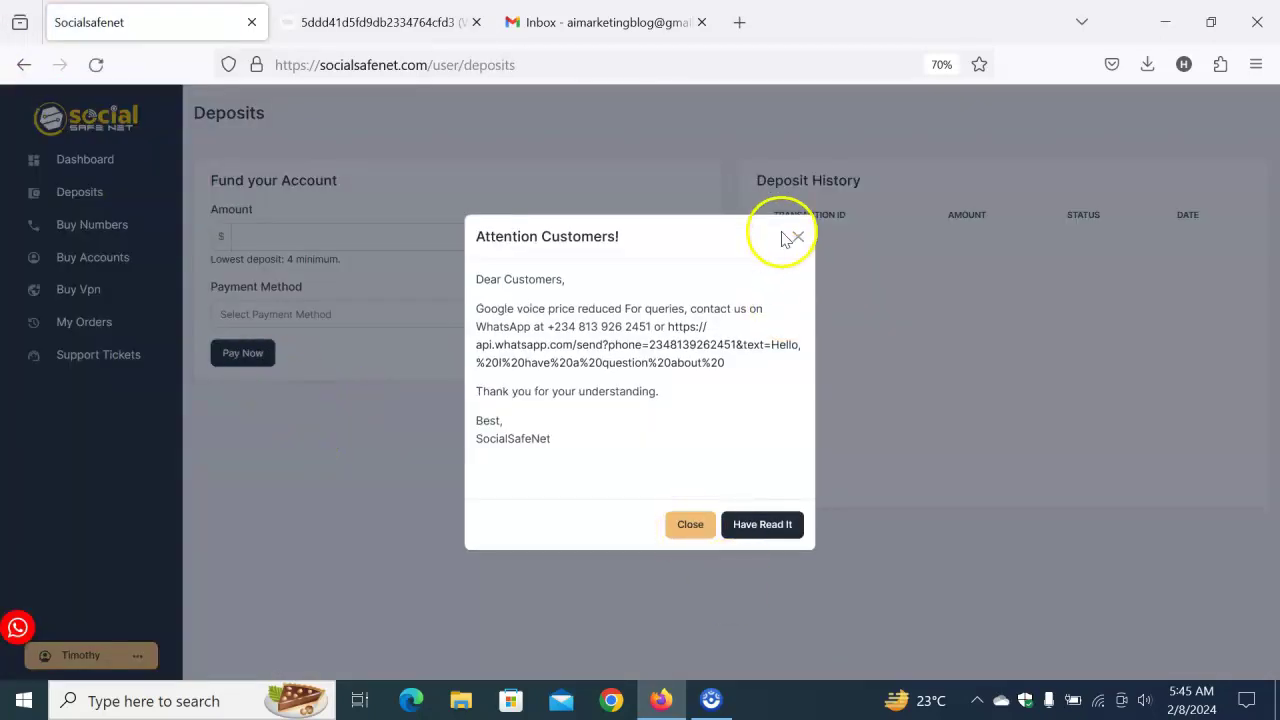
left_click(798, 237)
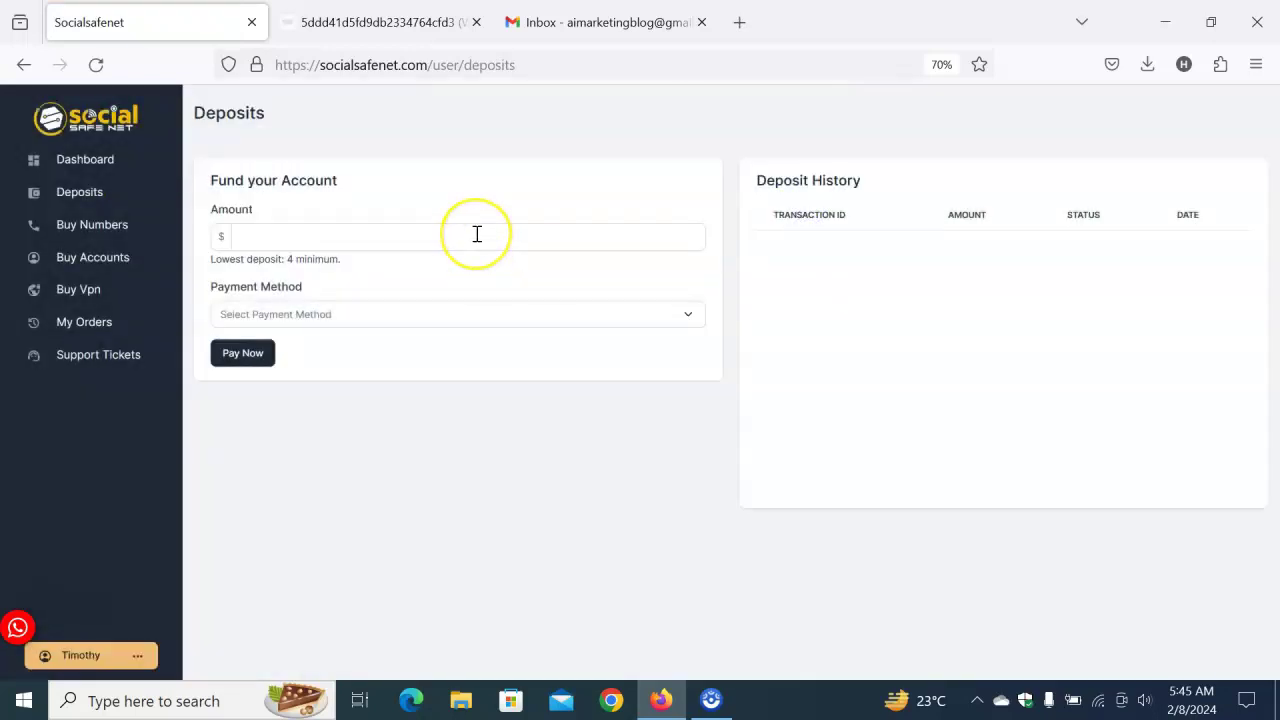
Step: Choose Flutterwave as the payment method for the deposit
left_click(477, 234)
left_click(445, 314)
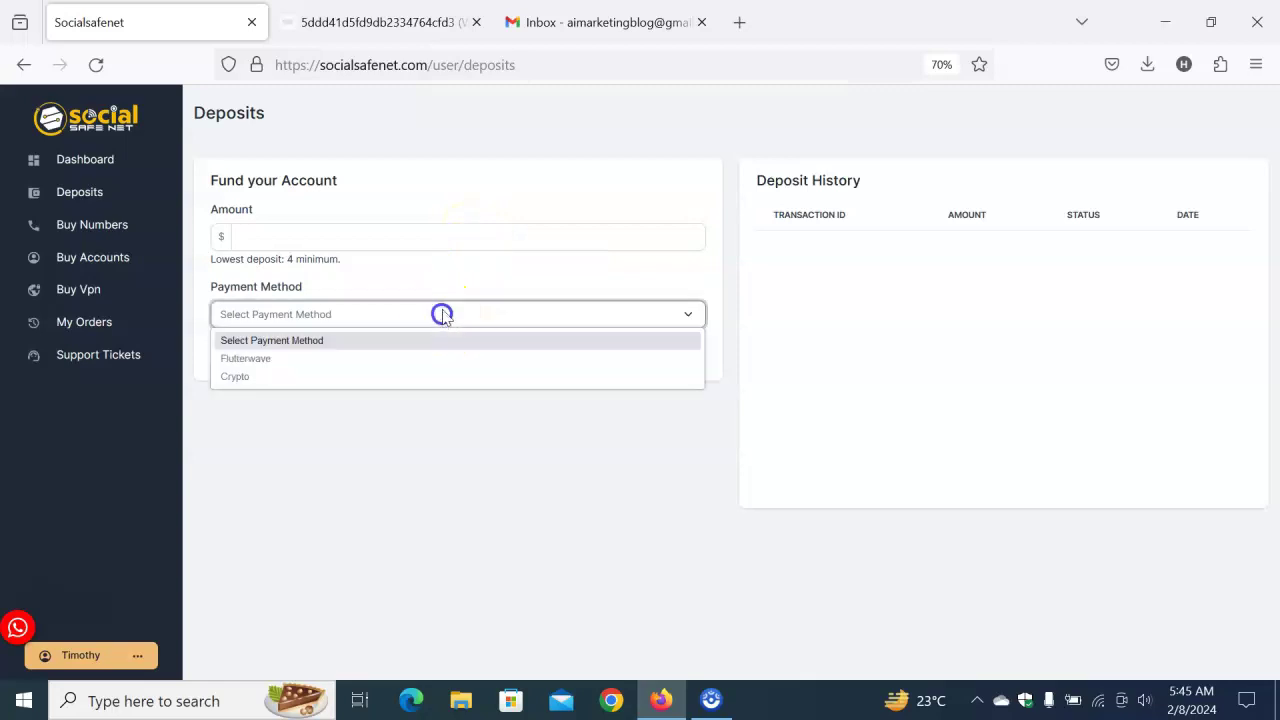
left_click(357, 365)
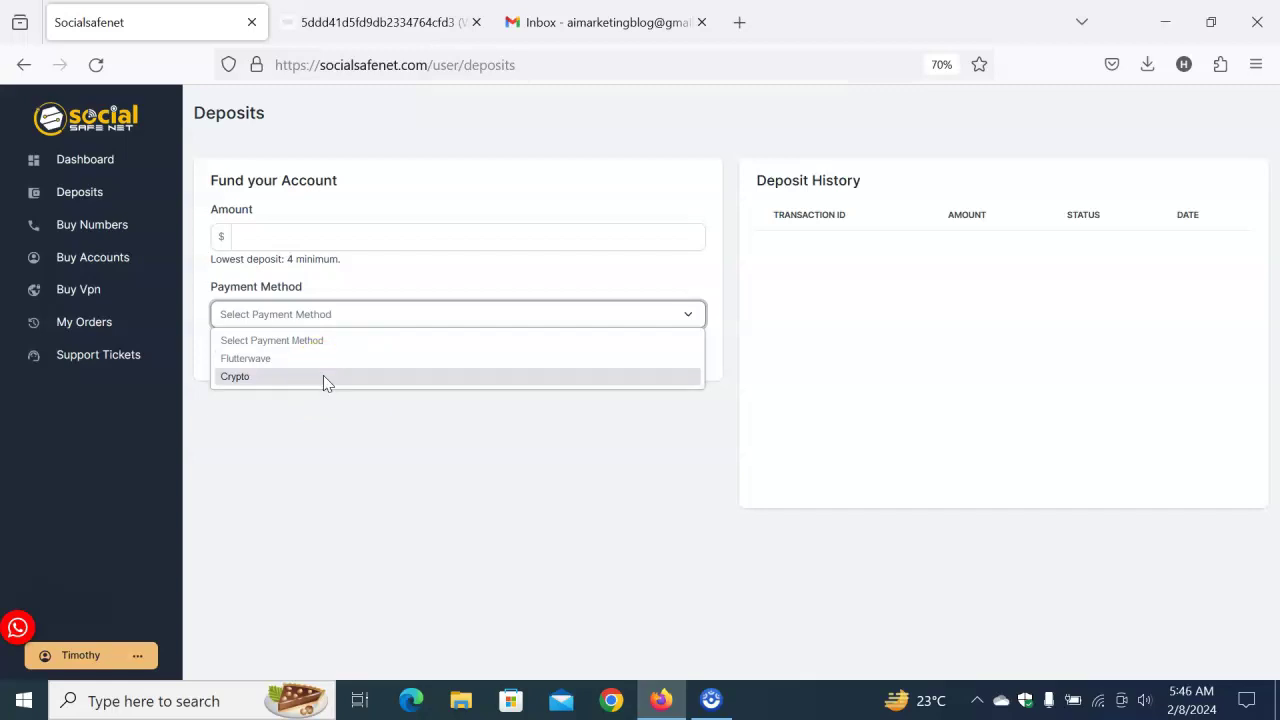
left_click_drag(316, 374, 280, 358)
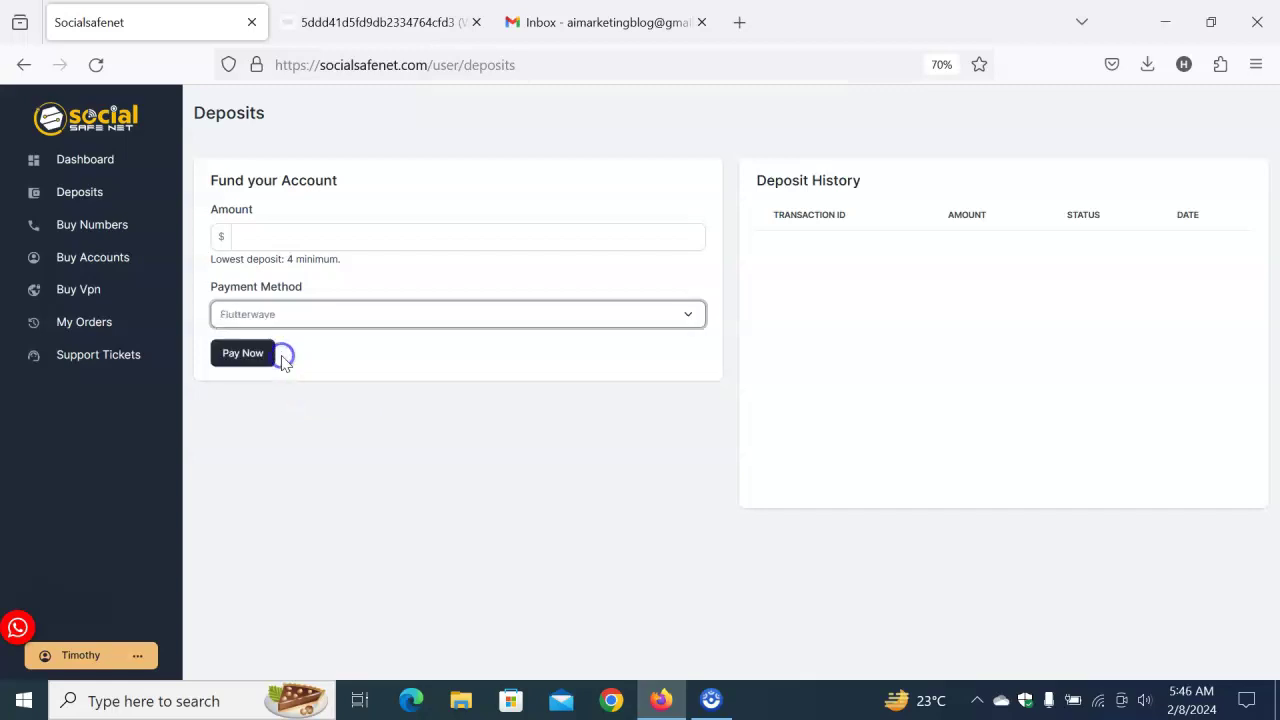
Step: Set the deposit amount to $4 and proceed to the Flutterwave checkout
left_click(296, 237)
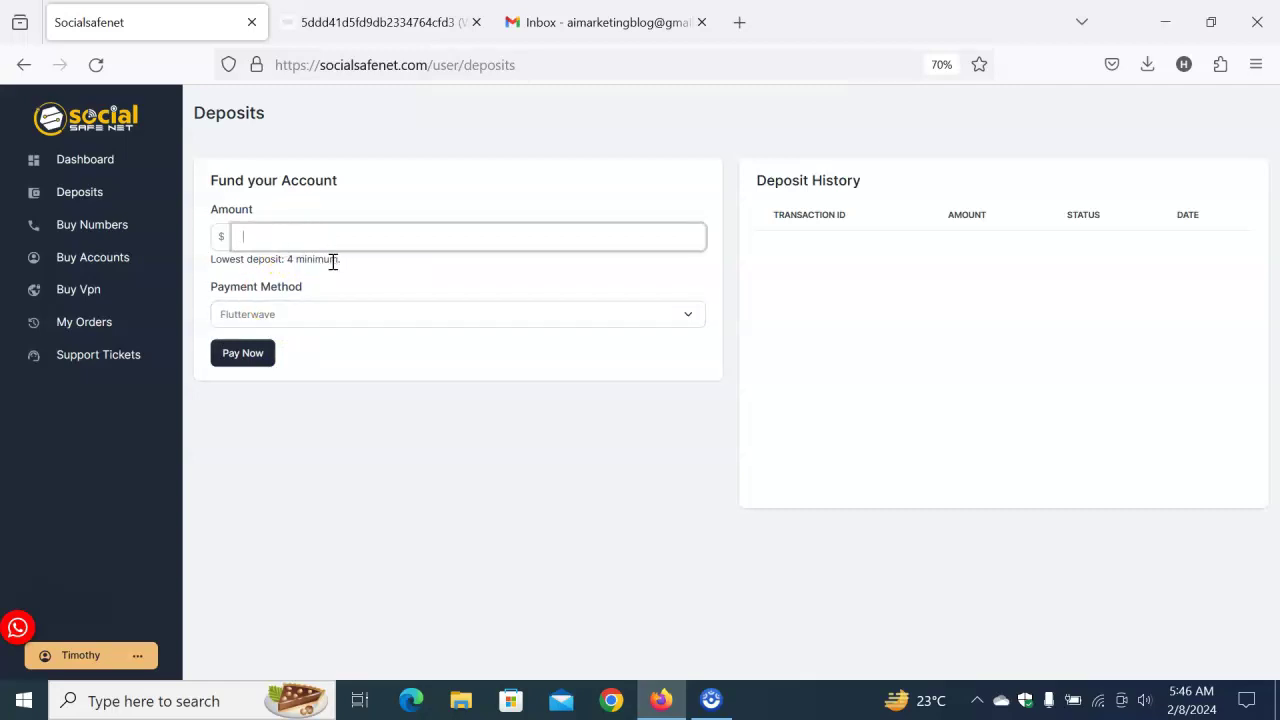
type("4")
left_click_drag(345, 292, 339, 381)
left_click(337, 362)
mouse_move(338, 368)
left_mouse_down()
mouse_move(329, 380)
mouse_move(279, 357)
left_mouse_up()
mouse_move(279, 359)
left_mouse_down()
mouse_move(274, 377)
mouse_move(263, 360)
mouse_move(250, 365)
mouse_move(250, 326)
mouse_move(276, 345)
mouse_move(243, 364)
mouse_move(260, 355)
left_mouse_up()
left_click(258, 355)
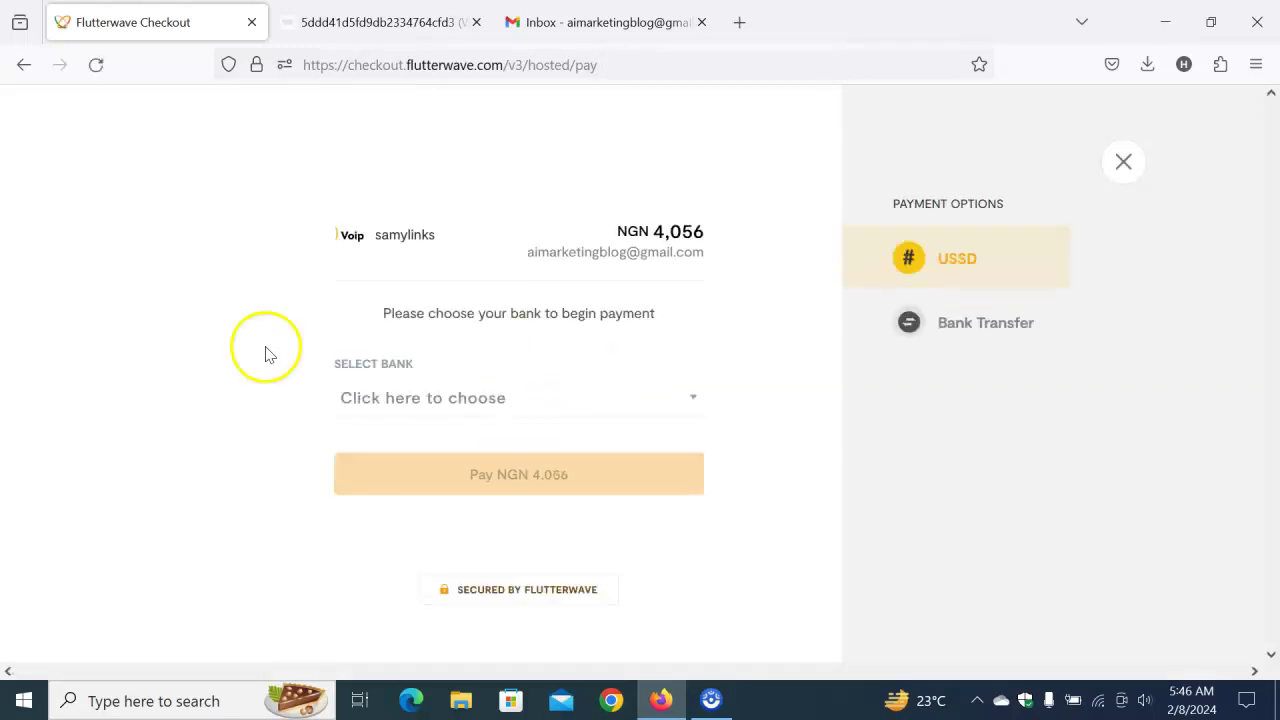
Step: Check the amount due and the USSD bank choices, and switch the payment option to Bank Transfer
left_click_drag(703, 232, 617, 230)
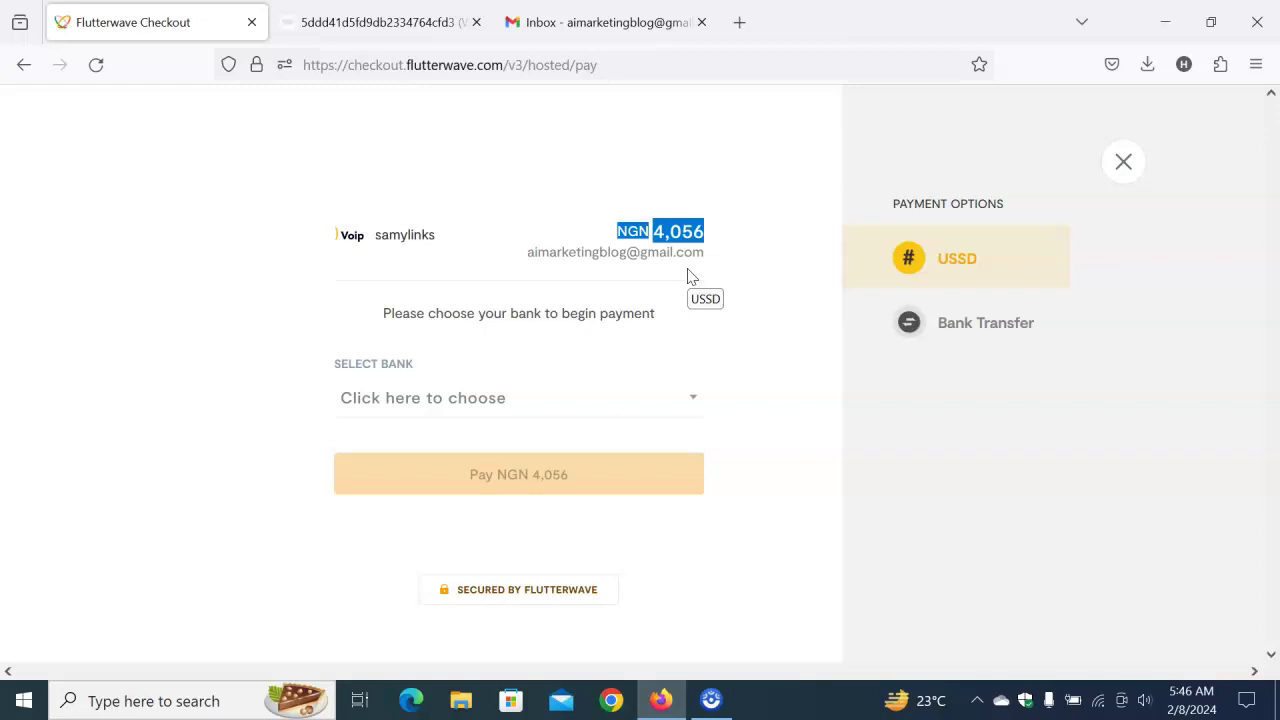
left_click(640, 398)
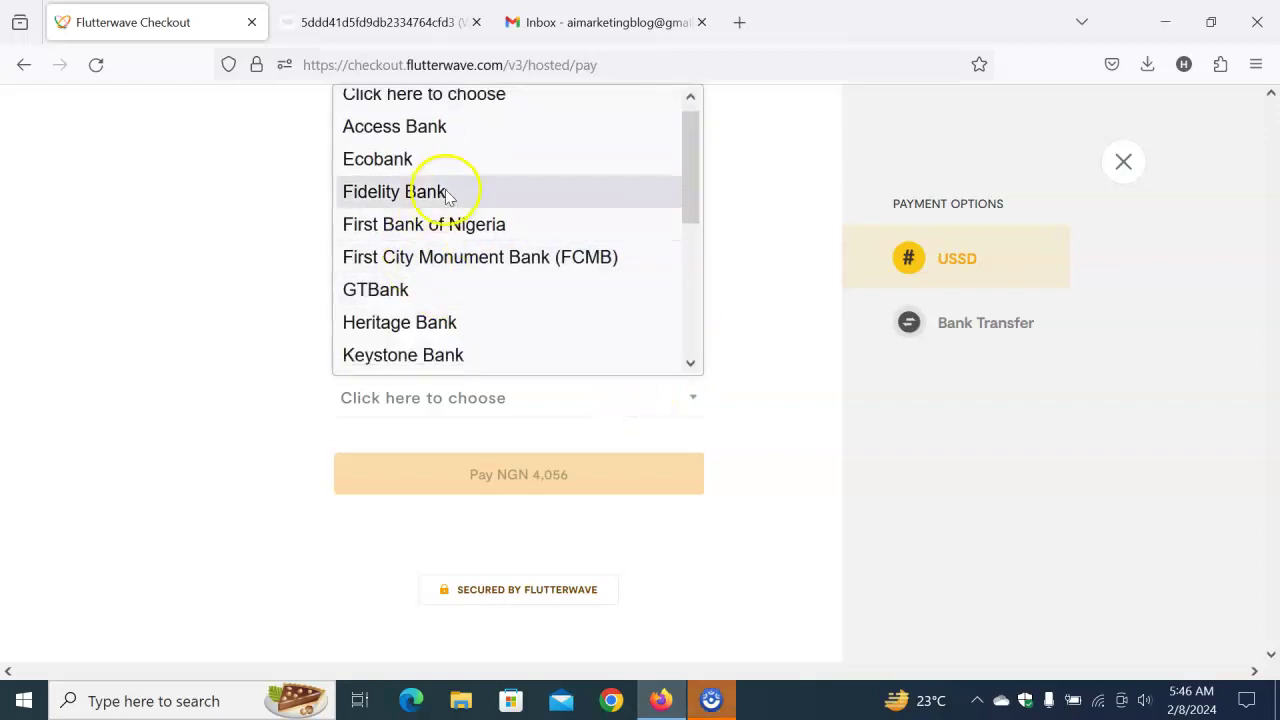
scroll(465, 205, "down", 3)
scroll(486, 223, "up", 3)
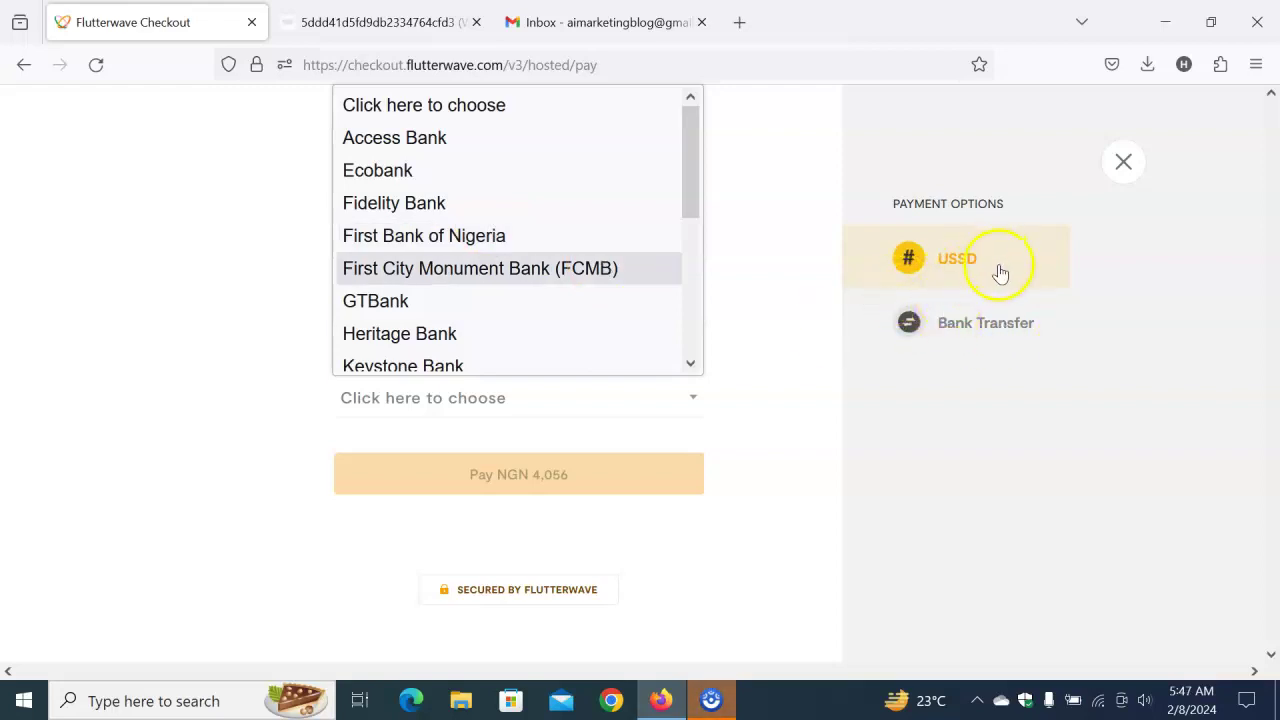
left_click(984, 334)
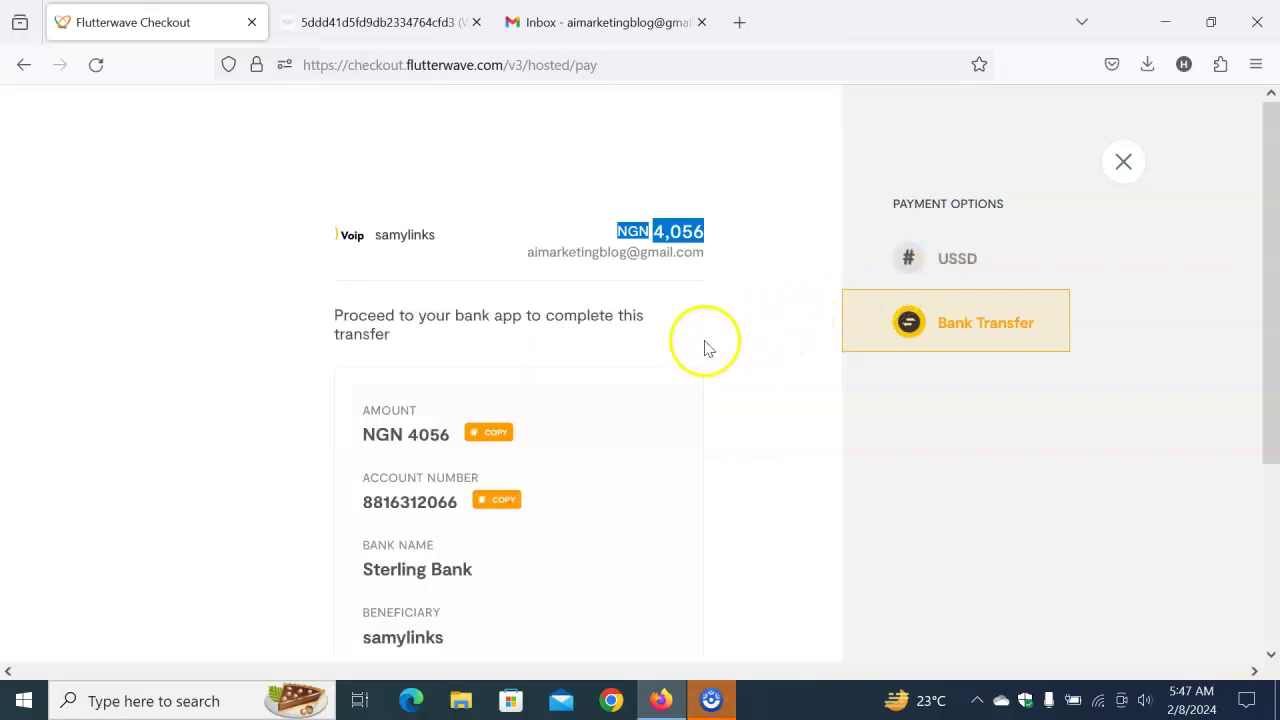
scroll(626, 384, "down", 3)
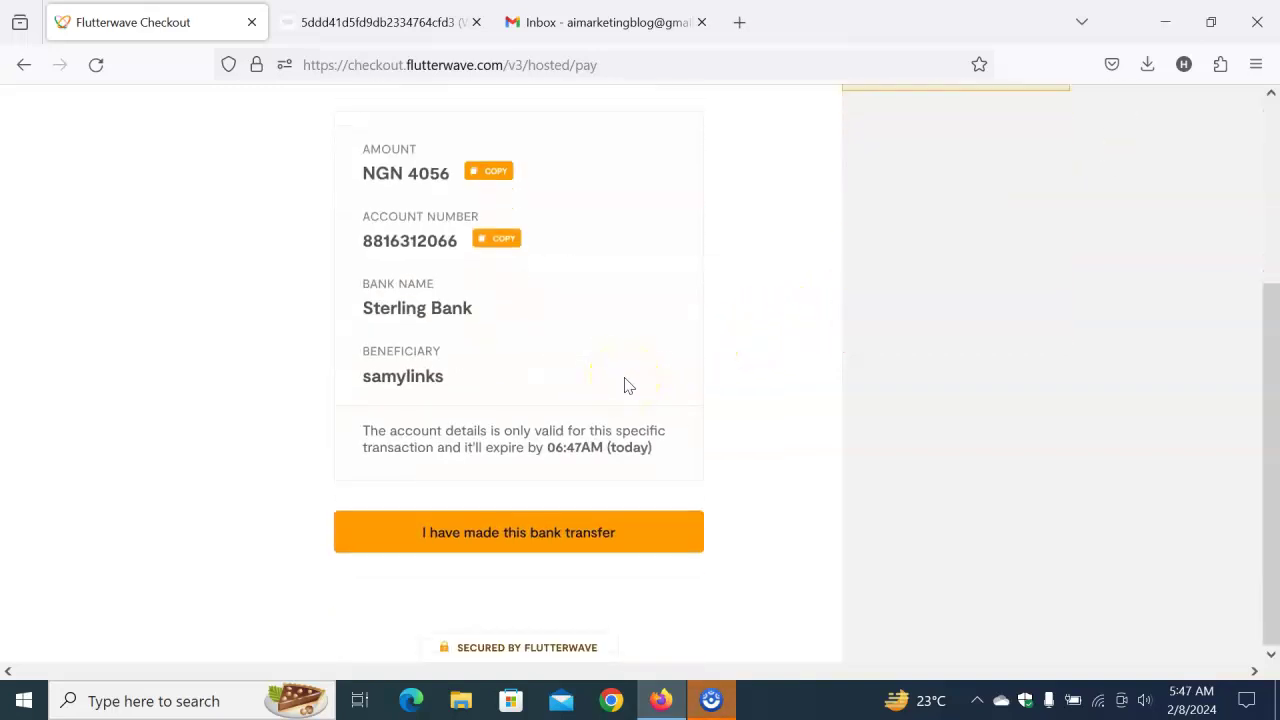
Step: Switch the payment option to USSD and look through the list of supported banks, closing it without choosing one
scroll(624, 385, "up", 3)
scroll(624, 385, "down", 3)
scroll(800, 367, "up", 3)
left_click(953, 260)
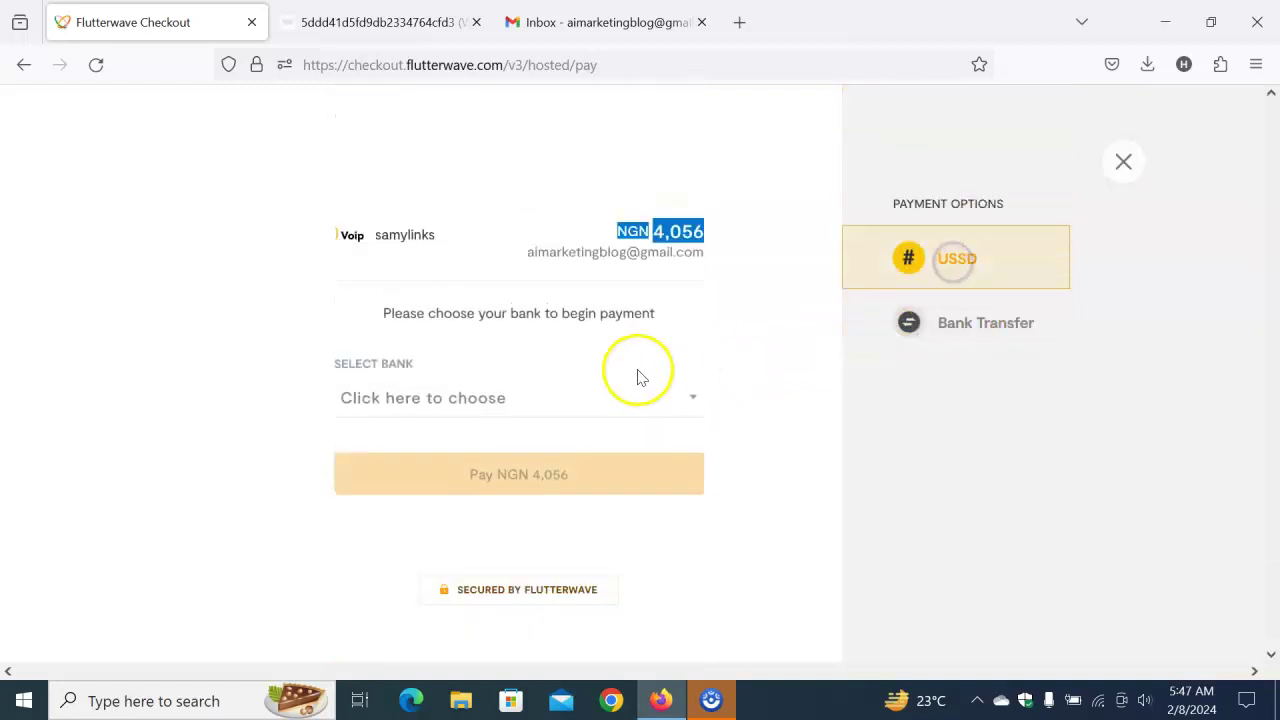
left_click(628, 400)
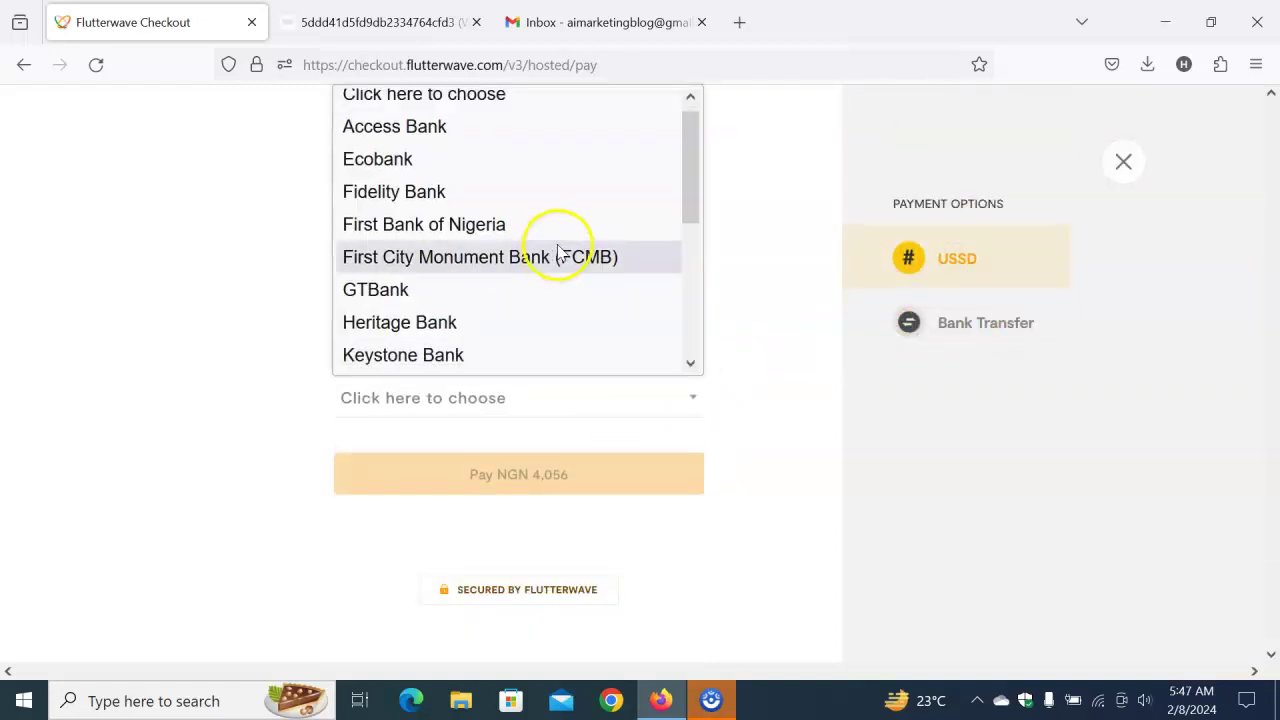
scroll(553, 287, "down", 3)
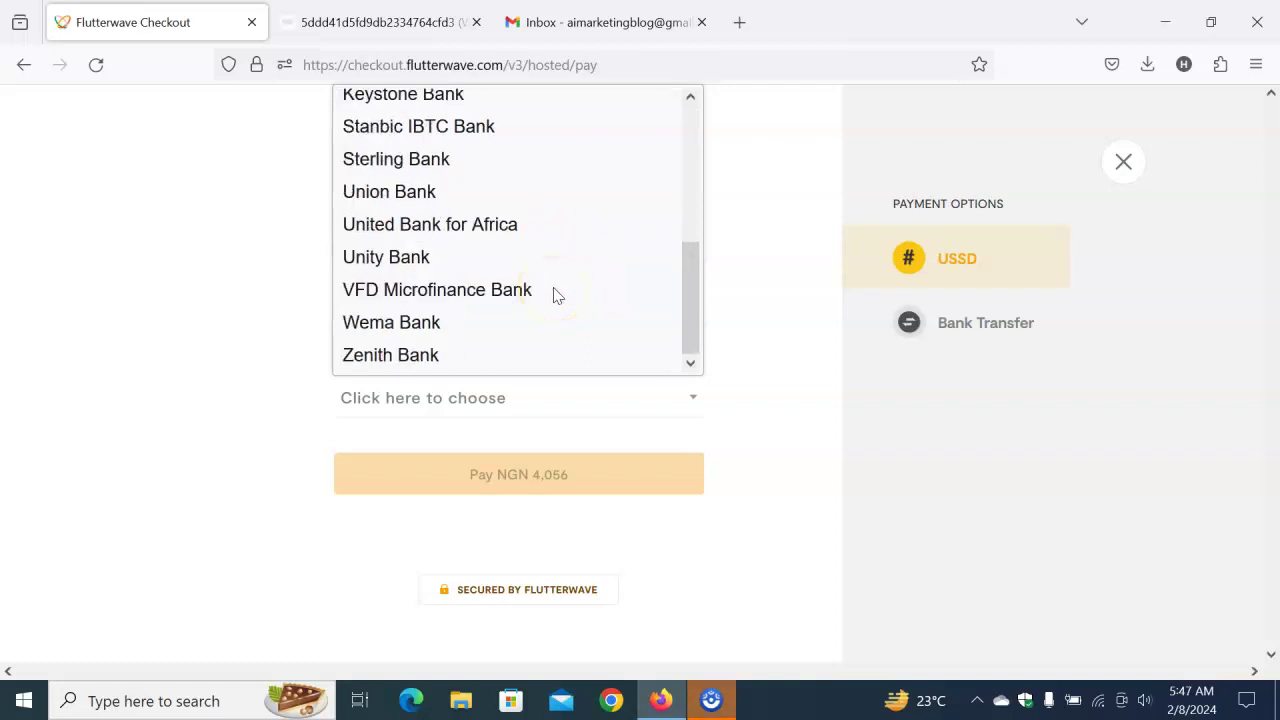
scroll(557, 295, "up", 3)
scroll(557, 295, "down", 3)
scroll(560, 300, "up", 3)
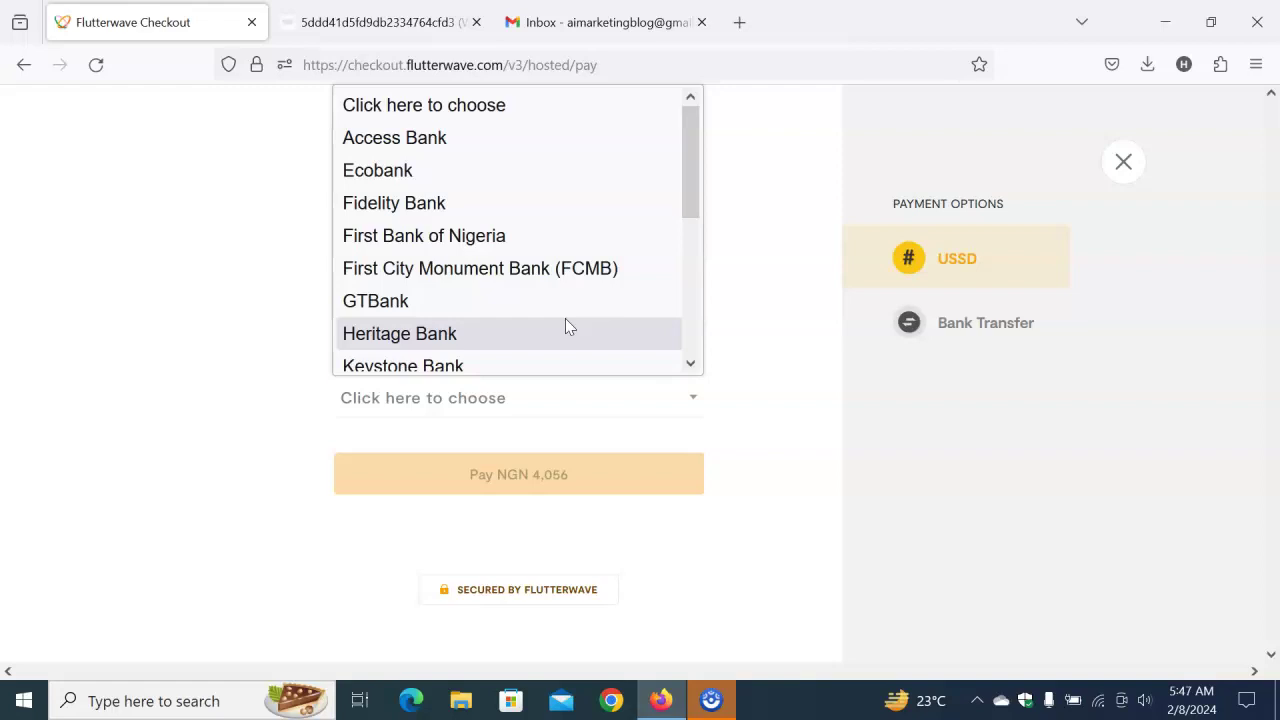
left_click(29, 580)
left_click(119, 522)
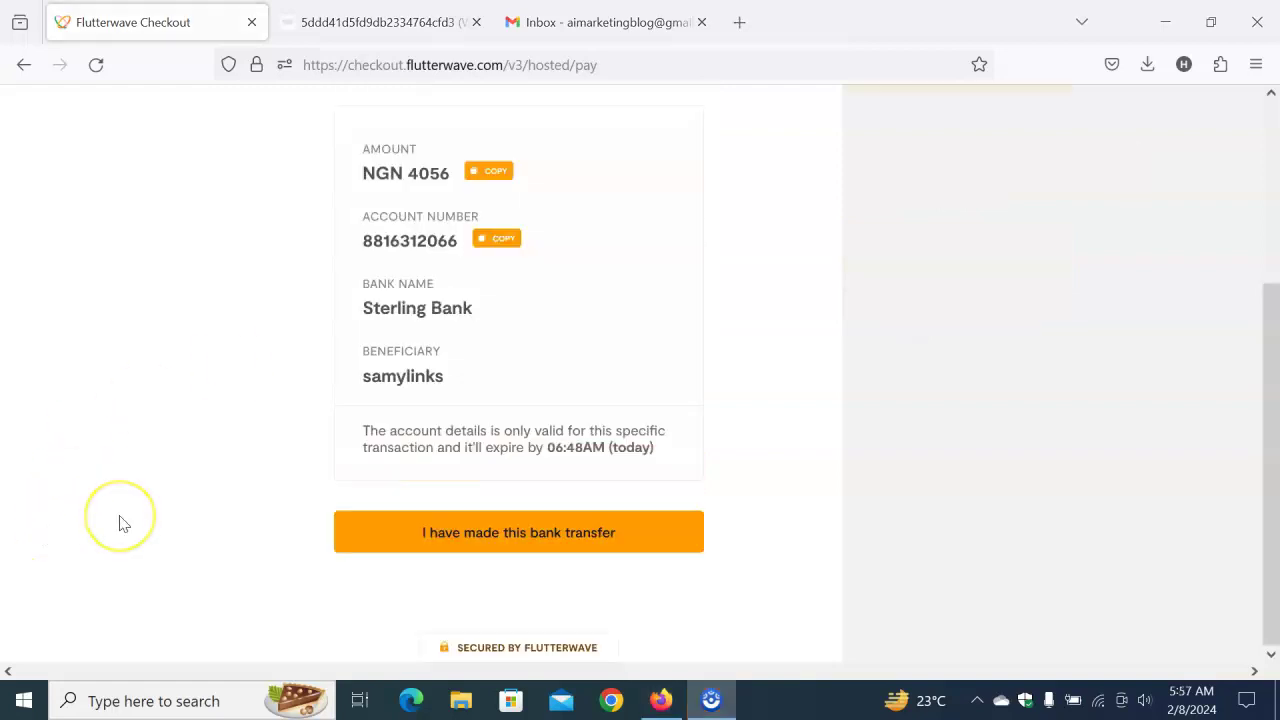
Step: Review the Bank Transfer payment details from the amount down to the transfer confirmation
scroll(471, 386, "up", 3)
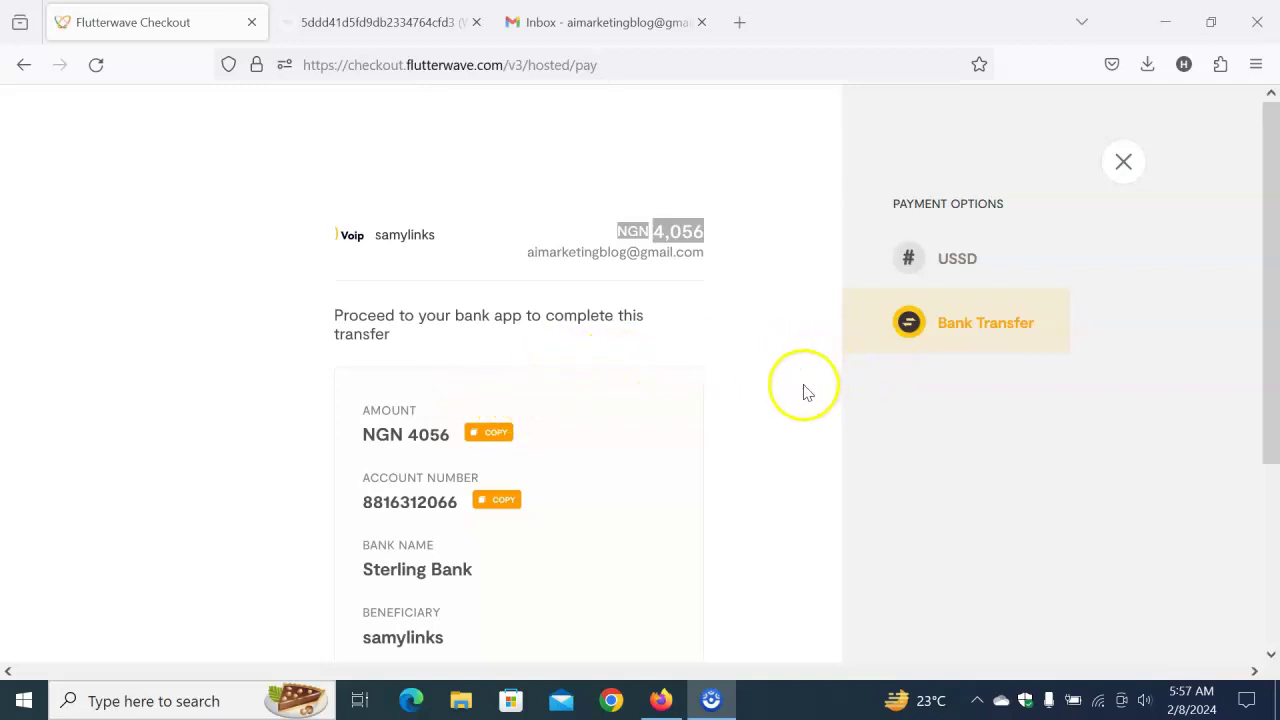
scroll(720, 394, "down", 4)
scroll(725, 397, "up", 2)
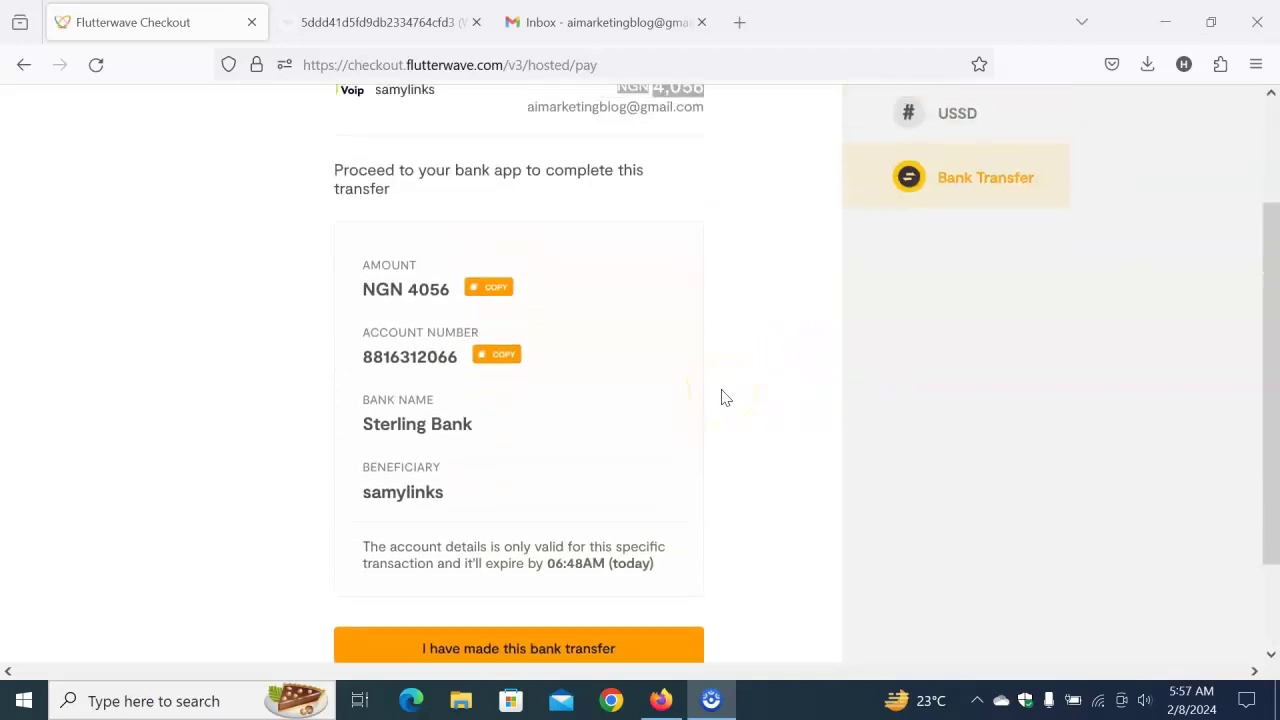
scroll(725, 397, "up", 2)
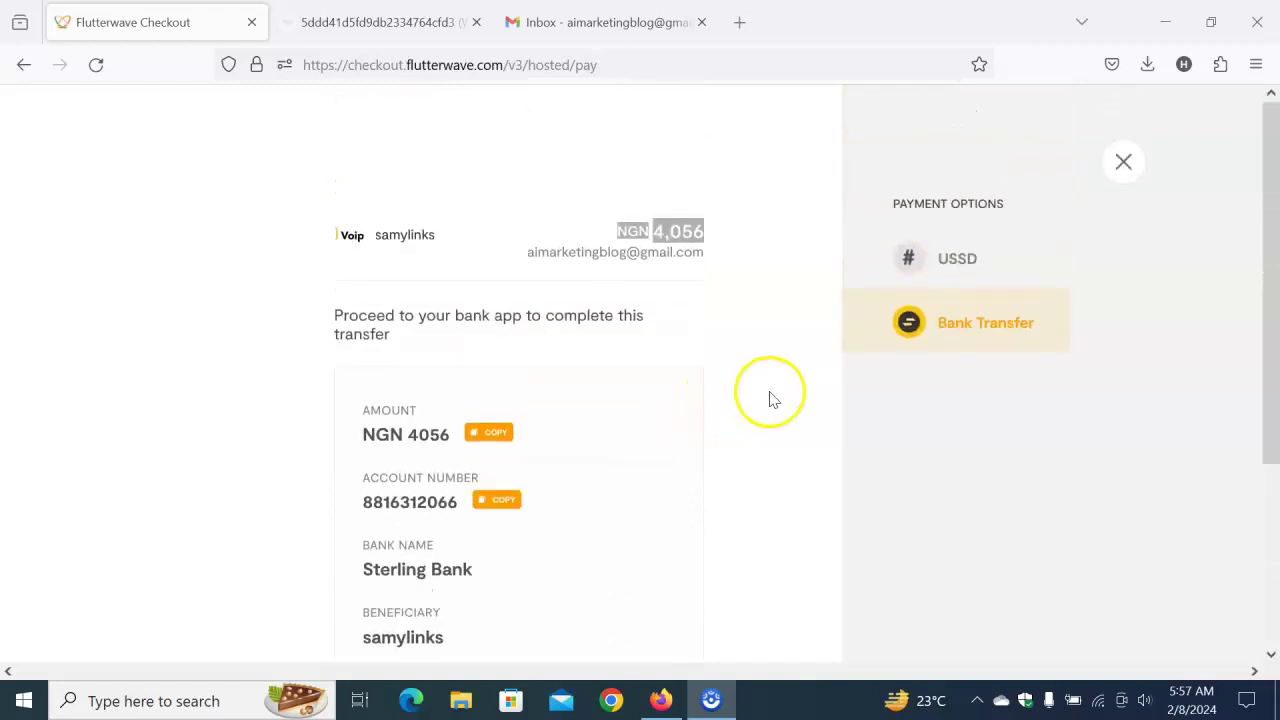
Step: Return to the USSD option and browse its bank choices again
left_click(963, 257)
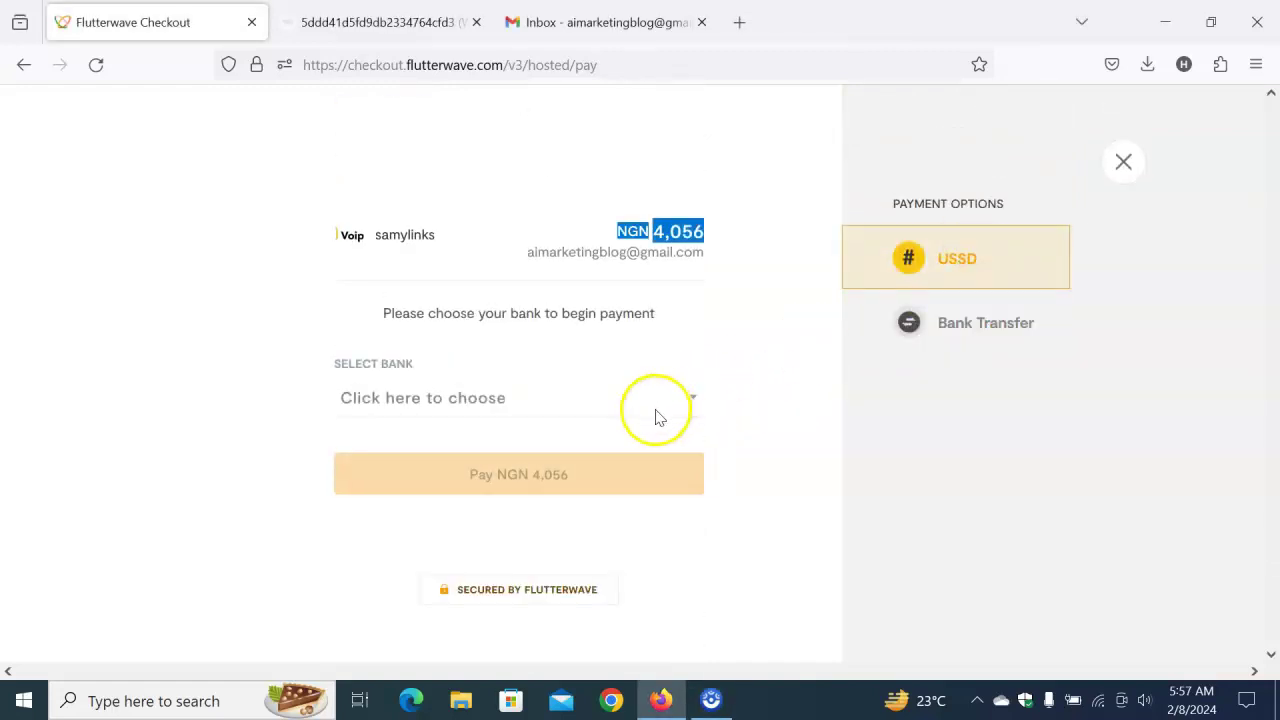
left_click(627, 399)
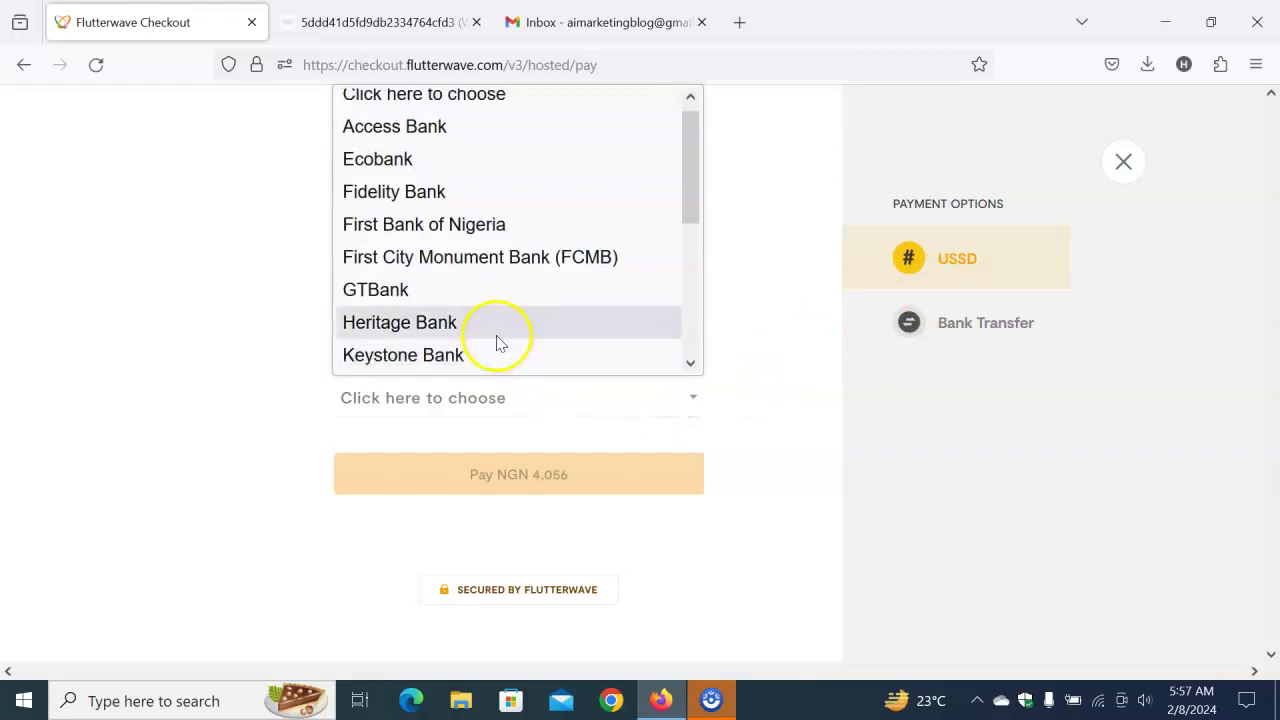
scroll(522, 312, "down", 2)
scroll(520, 314, "down", 2)
scroll(520, 314, "up", 5)
Step: Set the payment option to Bank Transfer and highlight the account number and bank name for the transfer
left_click(986, 325)
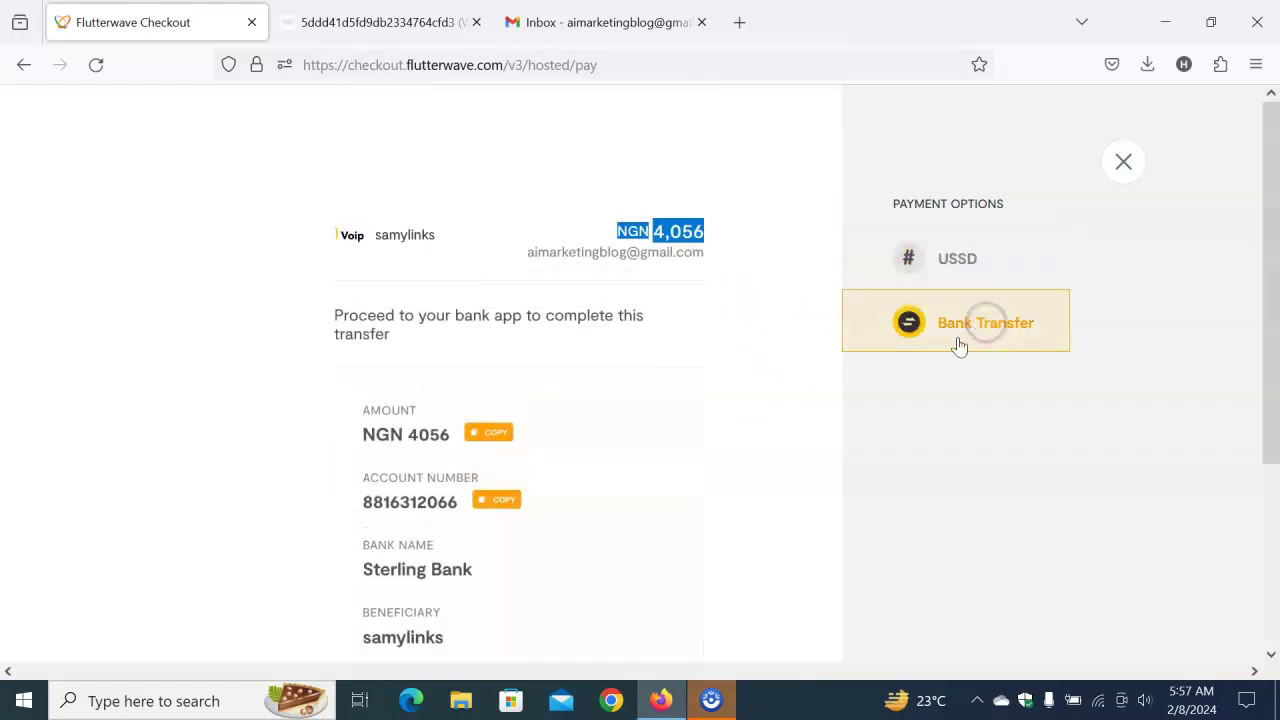
scroll(777, 380, "down", 3)
scroll(772, 457, "up", 3)
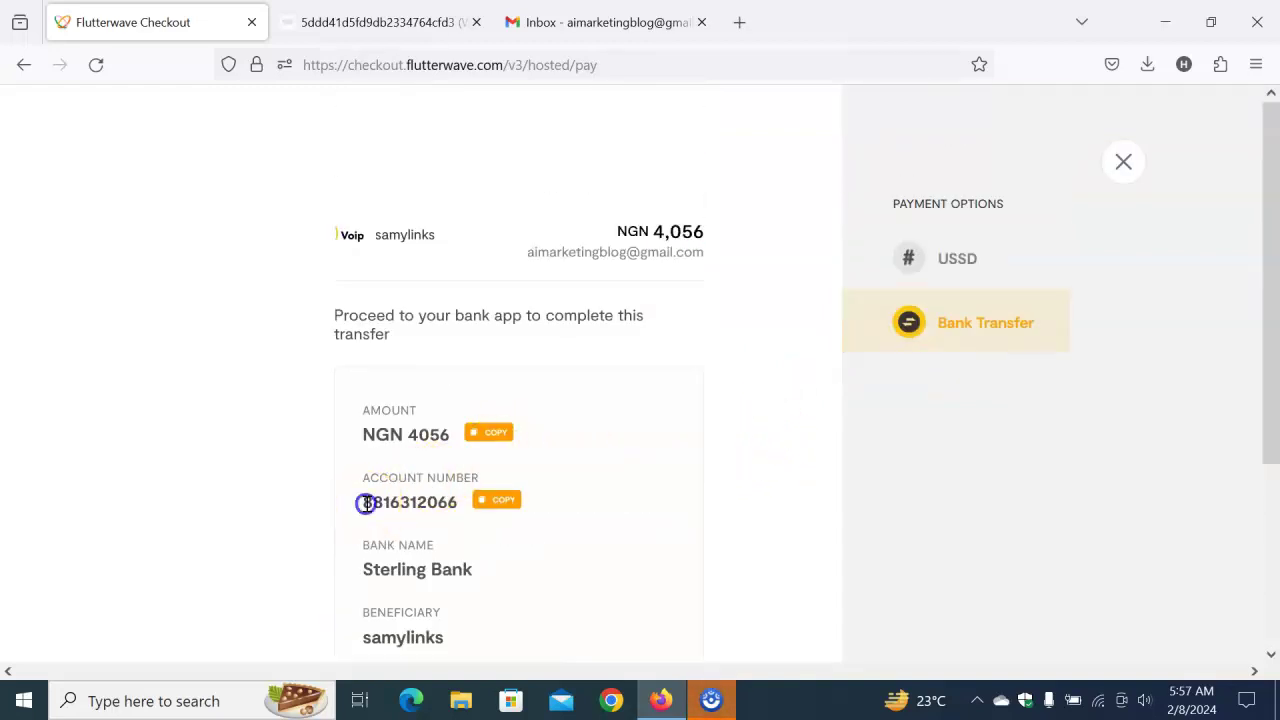
left_click_drag(363, 502, 457, 502)
left_click_drag(362, 575, 476, 572)
Step: Examine the note about how long the transfer account details are valid and highlight the expiry time
scroll(481, 580, "down", 3)
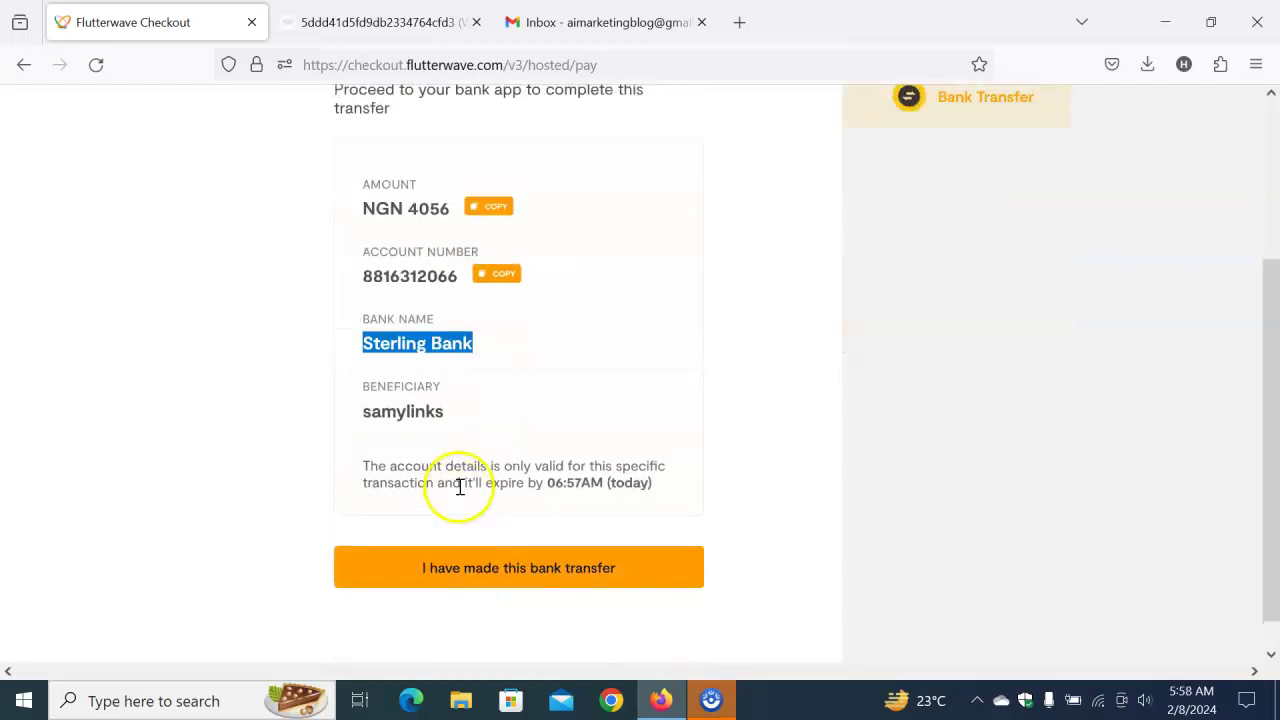
scroll(480, 450, "up", 2)
scroll(570, 490, "down", 3)
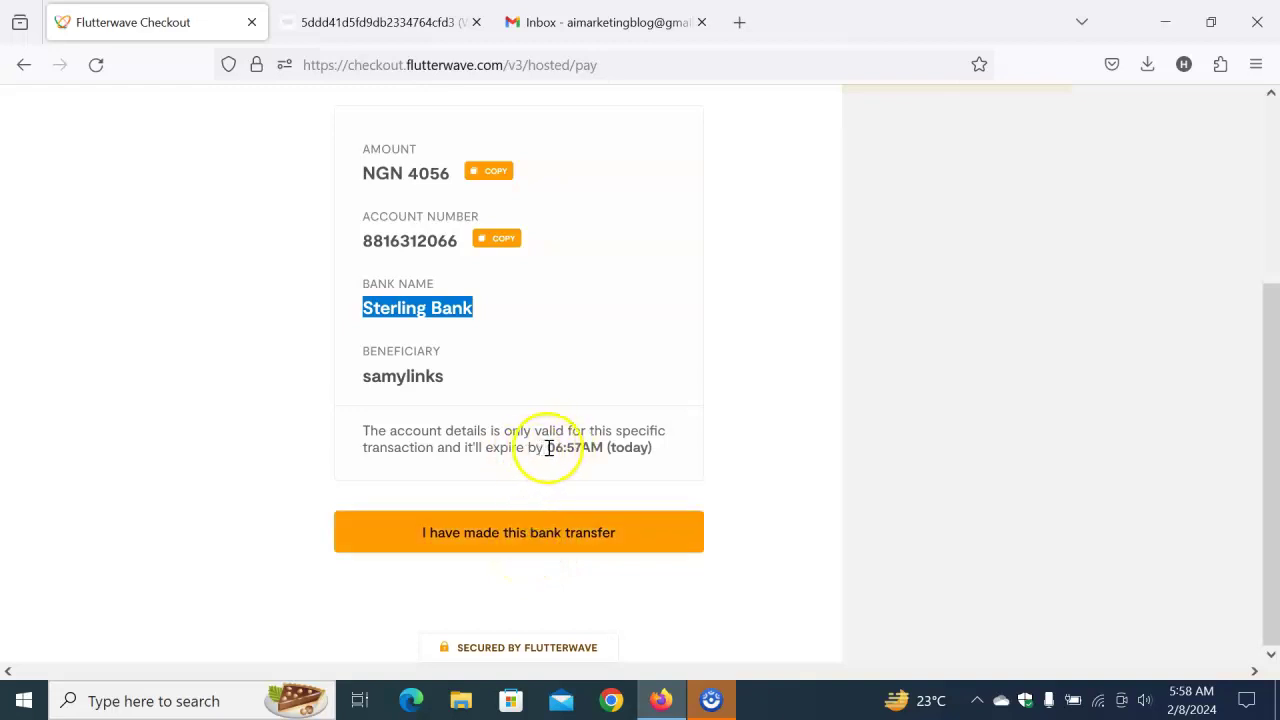
left_click_drag(445, 447, 608, 451)
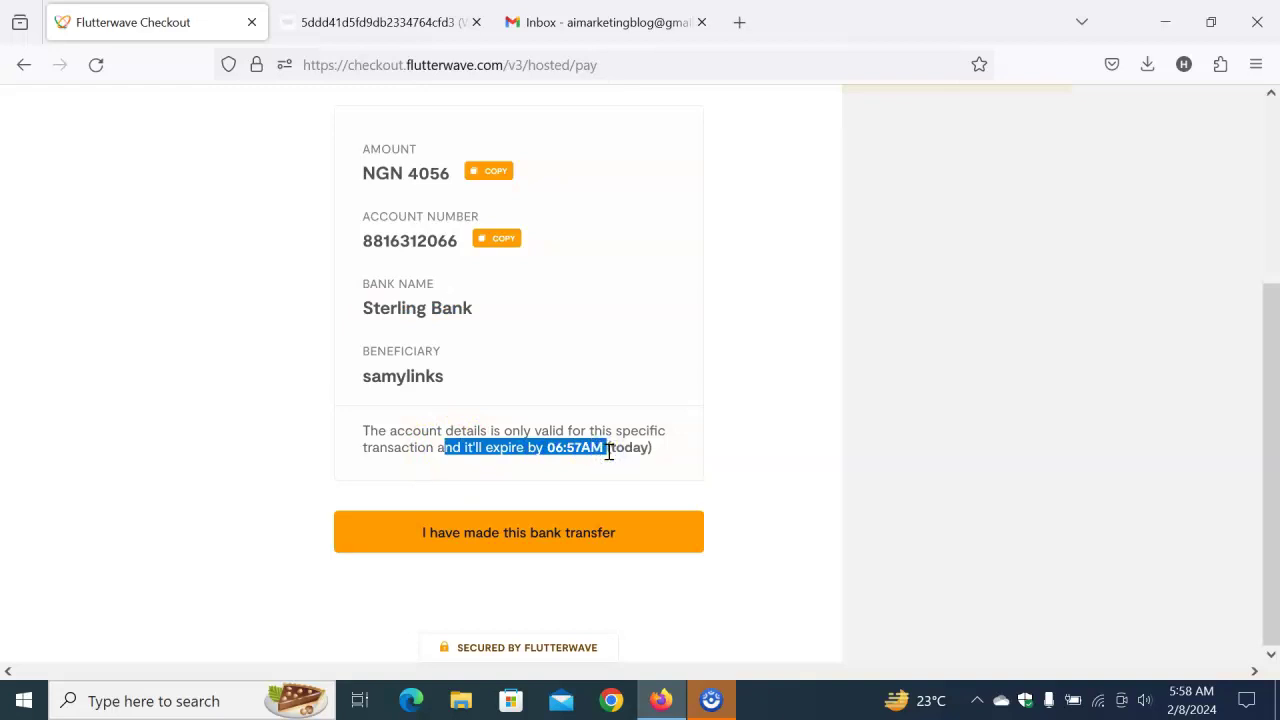
right_click(607, 469)
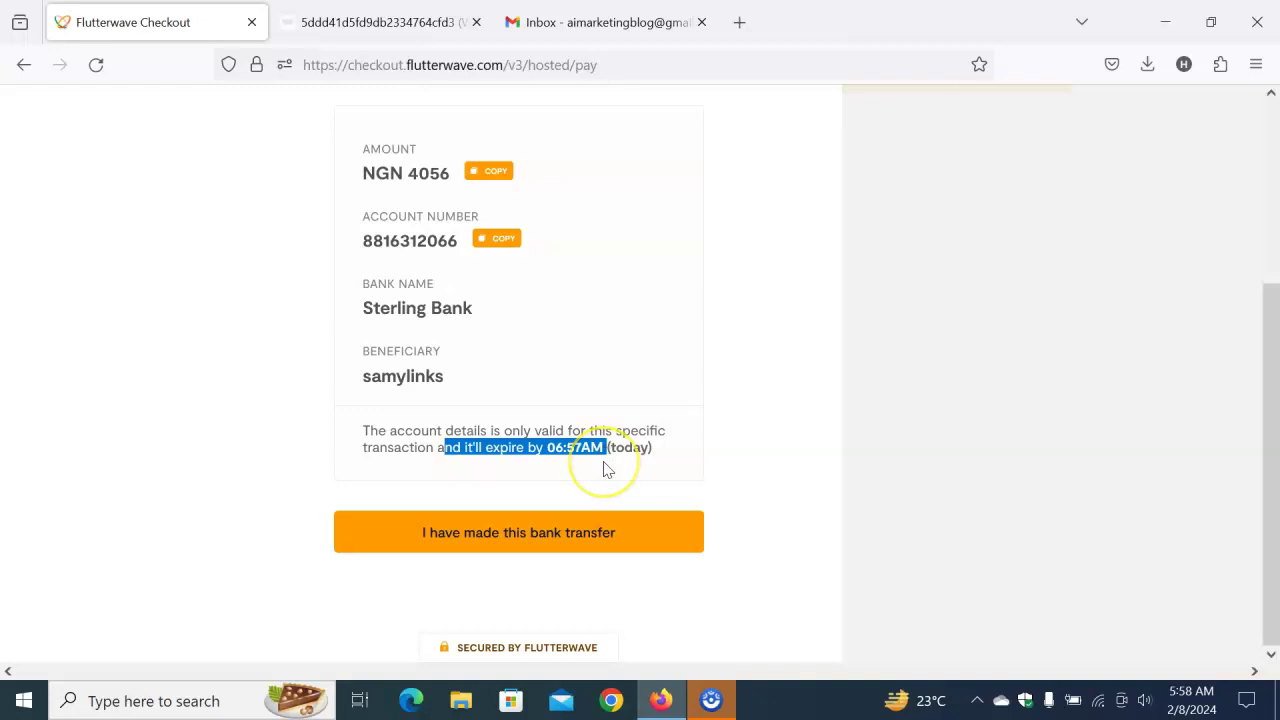
right_click(603, 474)
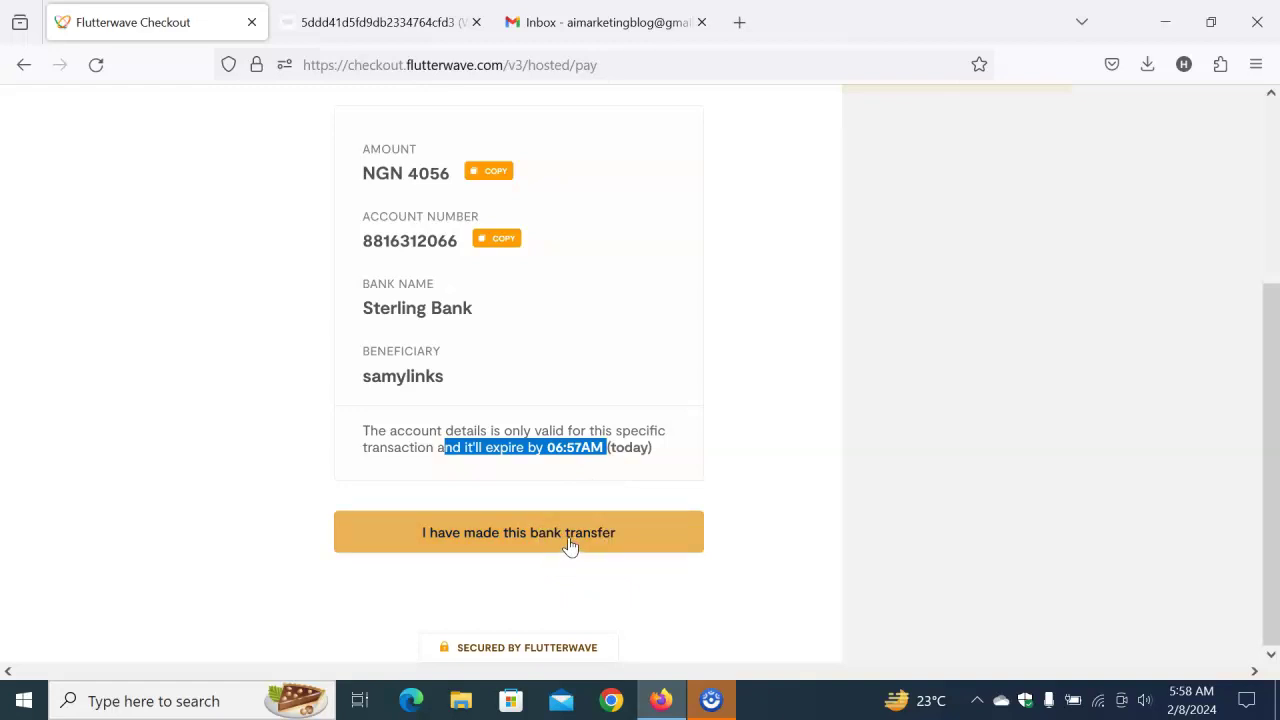
Step: Check the transfer's amount, account number, bank name and beneficiary by highlighting each one
scroll(523, 486, "up", 1)
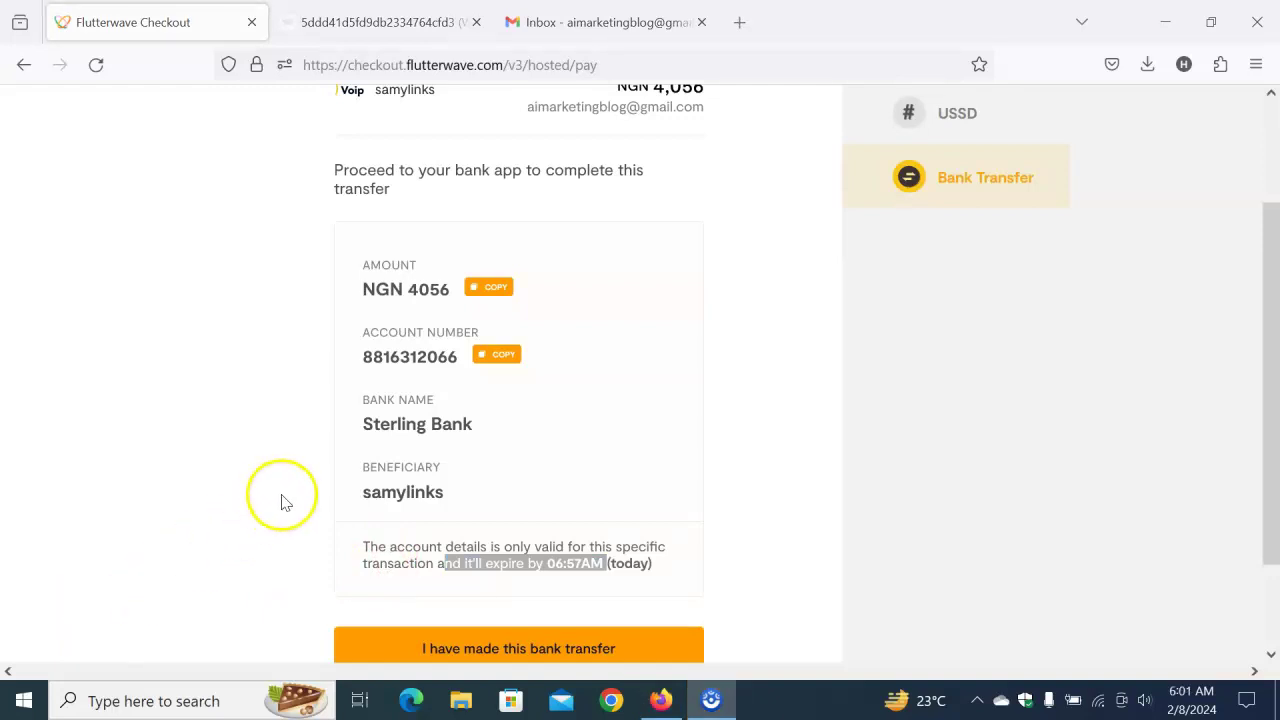
scroll(534, 574, "down", 2)
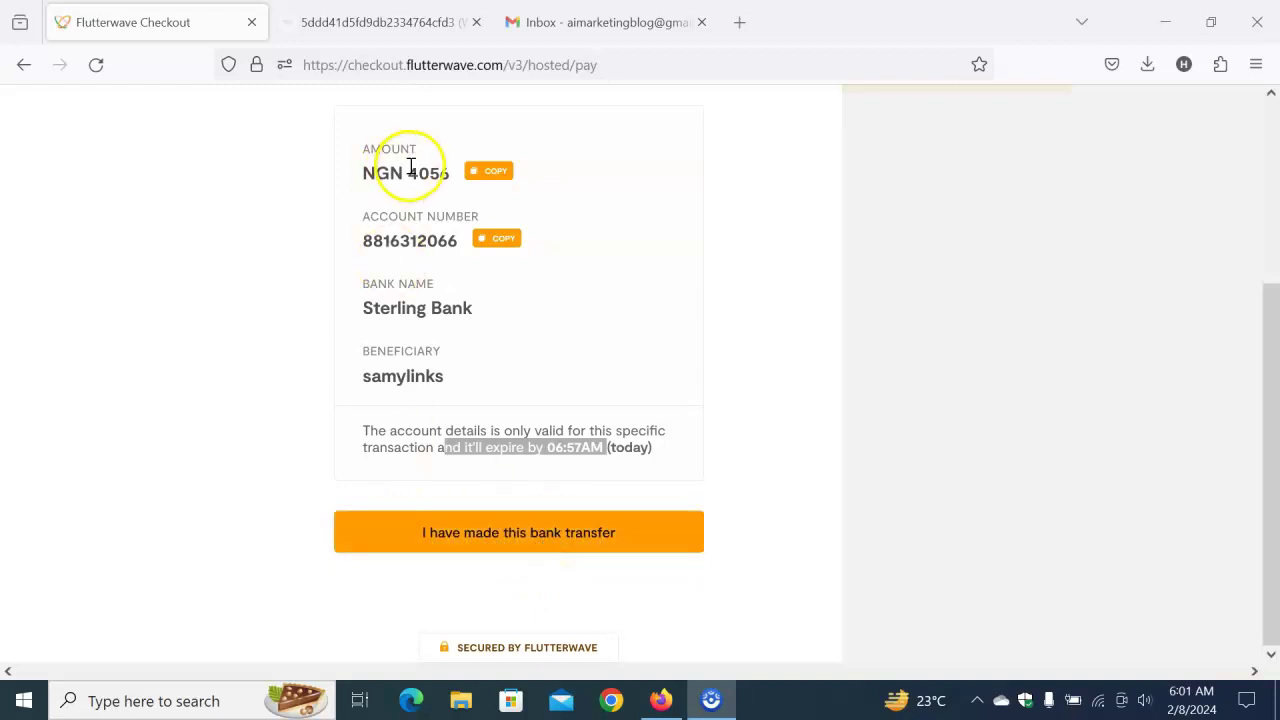
left_click_drag(367, 173, 447, 173)
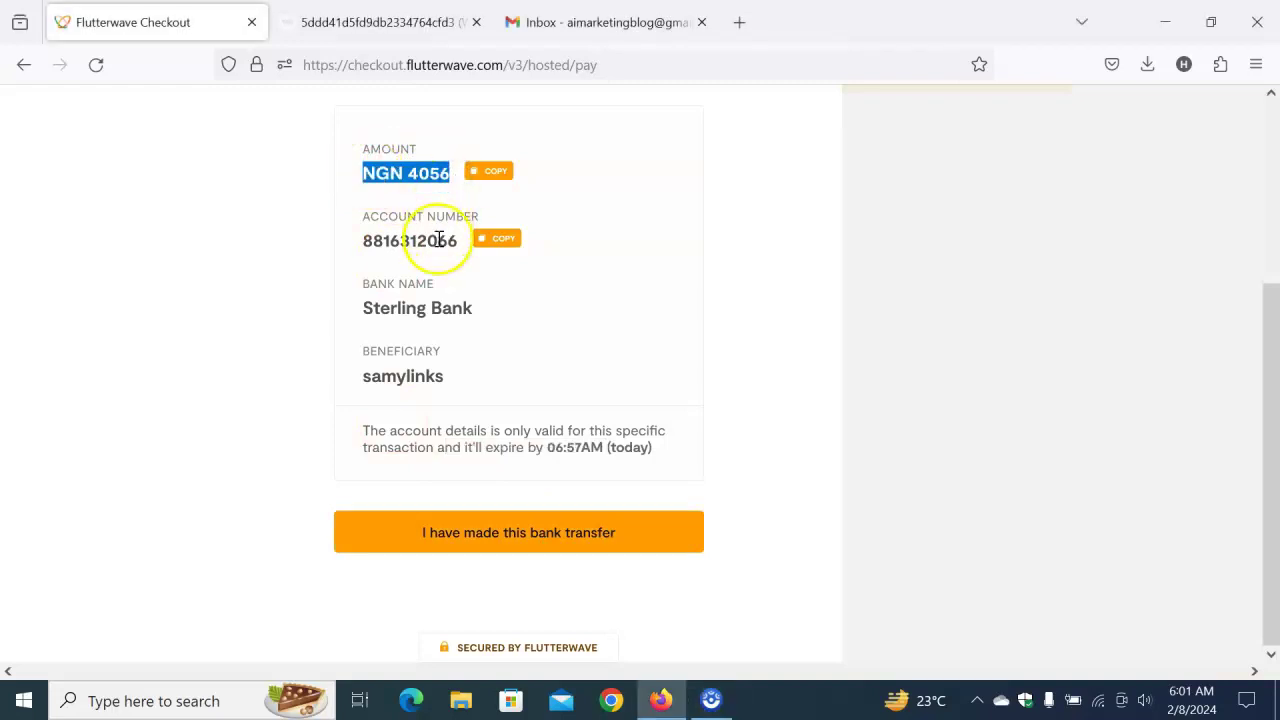
left_click_drag(362, 241, 435, 233)
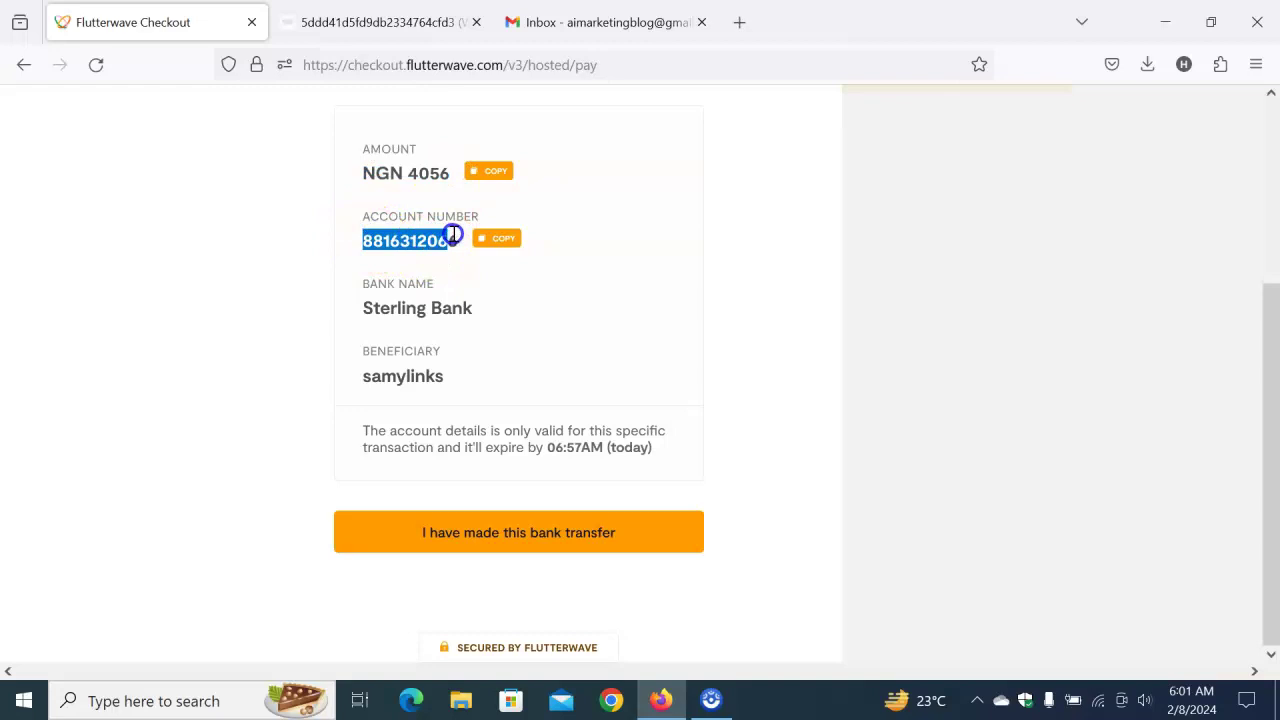
left_click_drag(362, 309, 471, 305)
left_click_drag(362, 376, 449, 383)
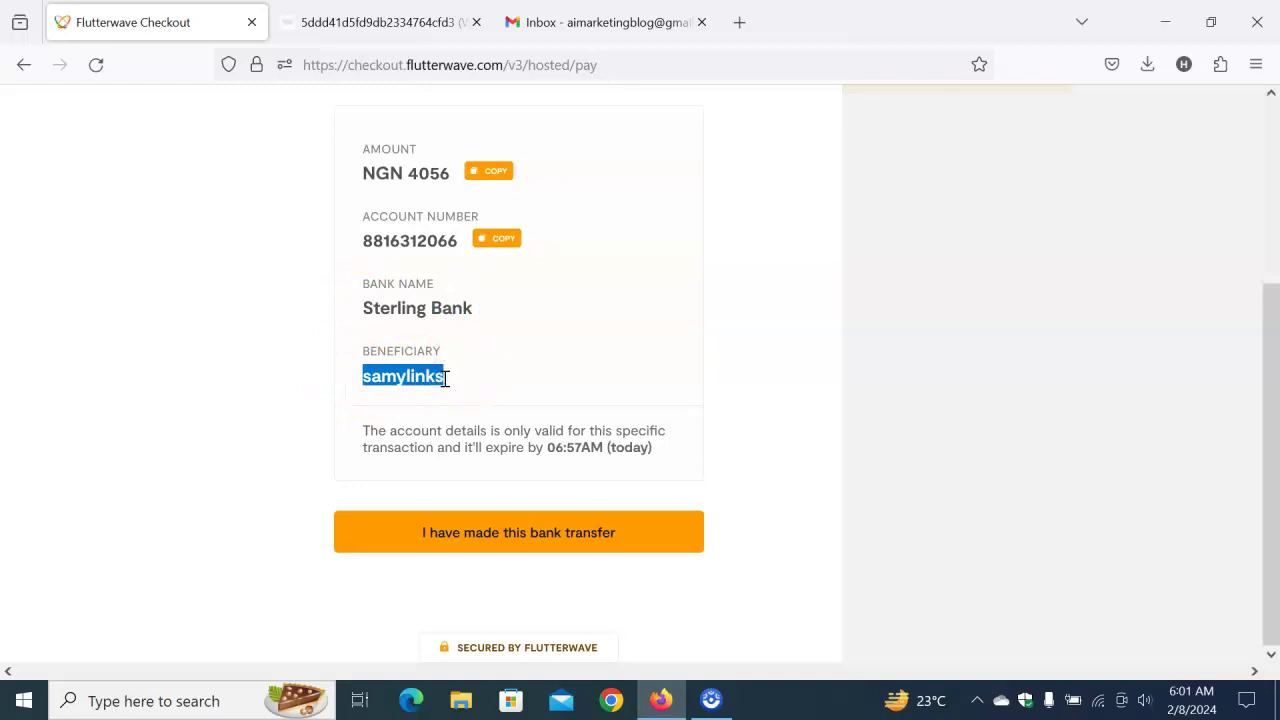
Step: Confirm that the bank transfer has been made and close the customer notice on the Deposits page
left_click(484, 518)
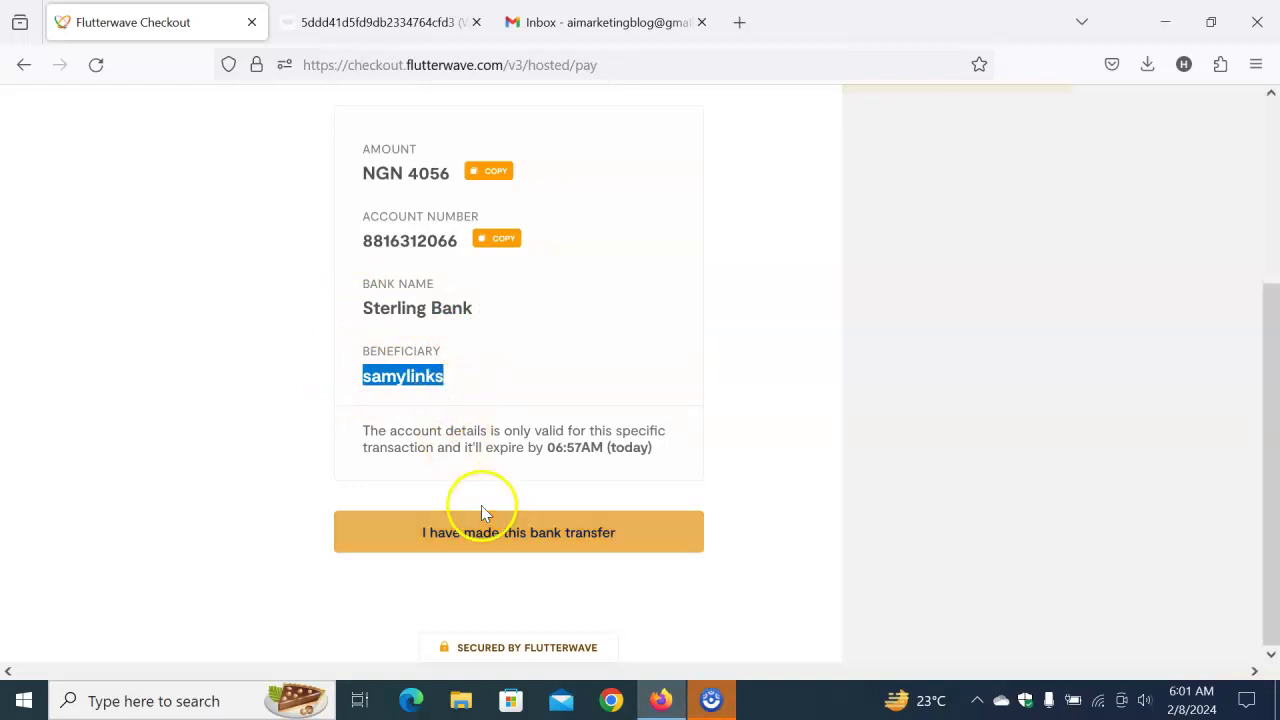
left_click(552, 536)
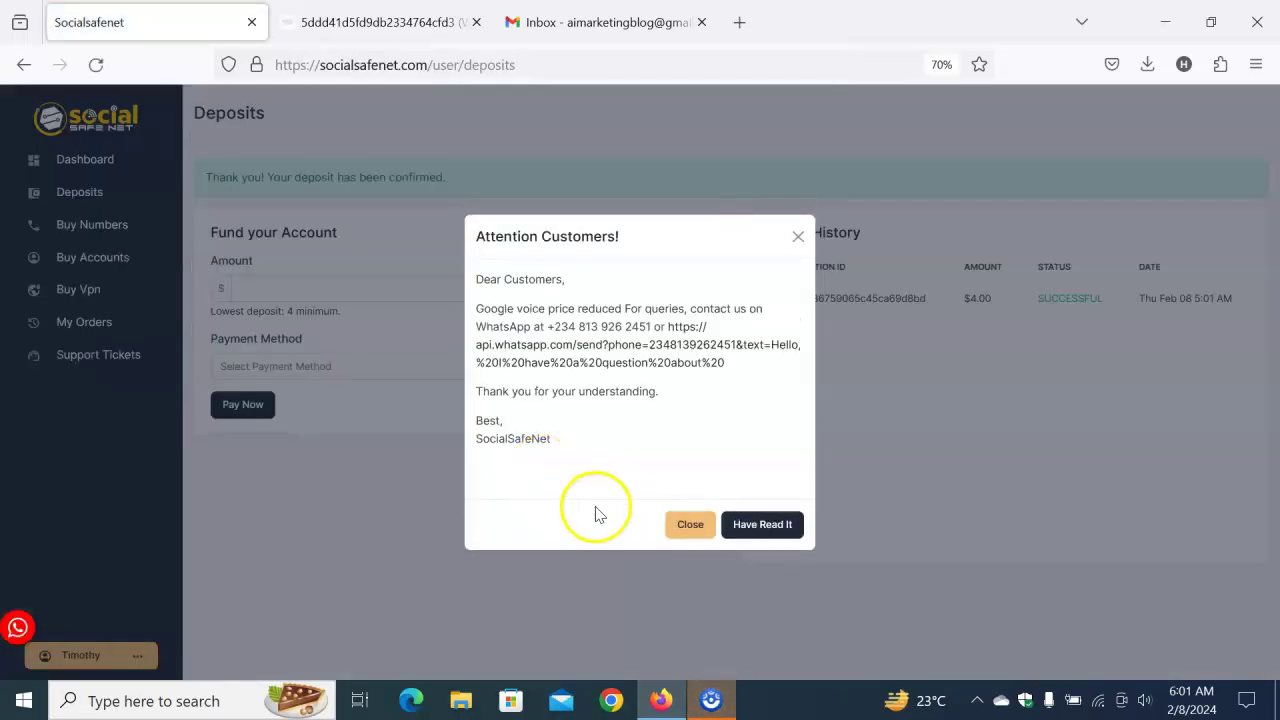
left_click(799, 238)
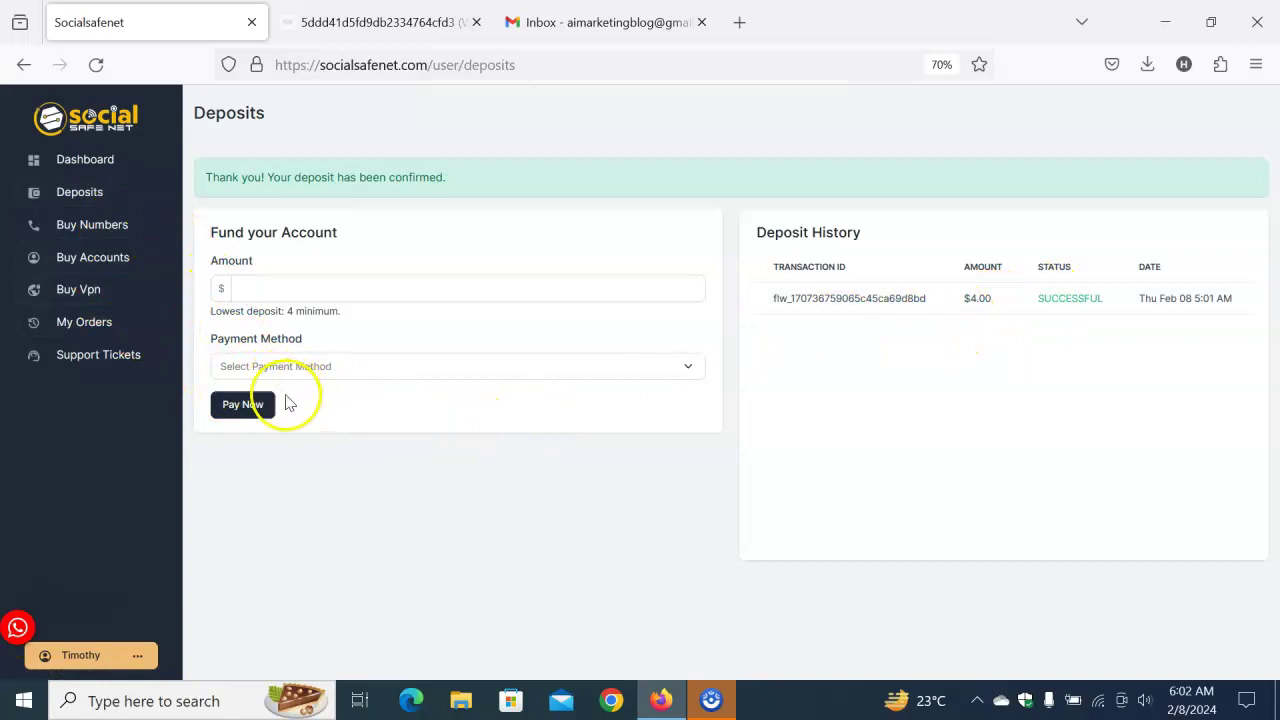
Step: Open the page for buying numbers and close the customer notice
left_click(113, 236)
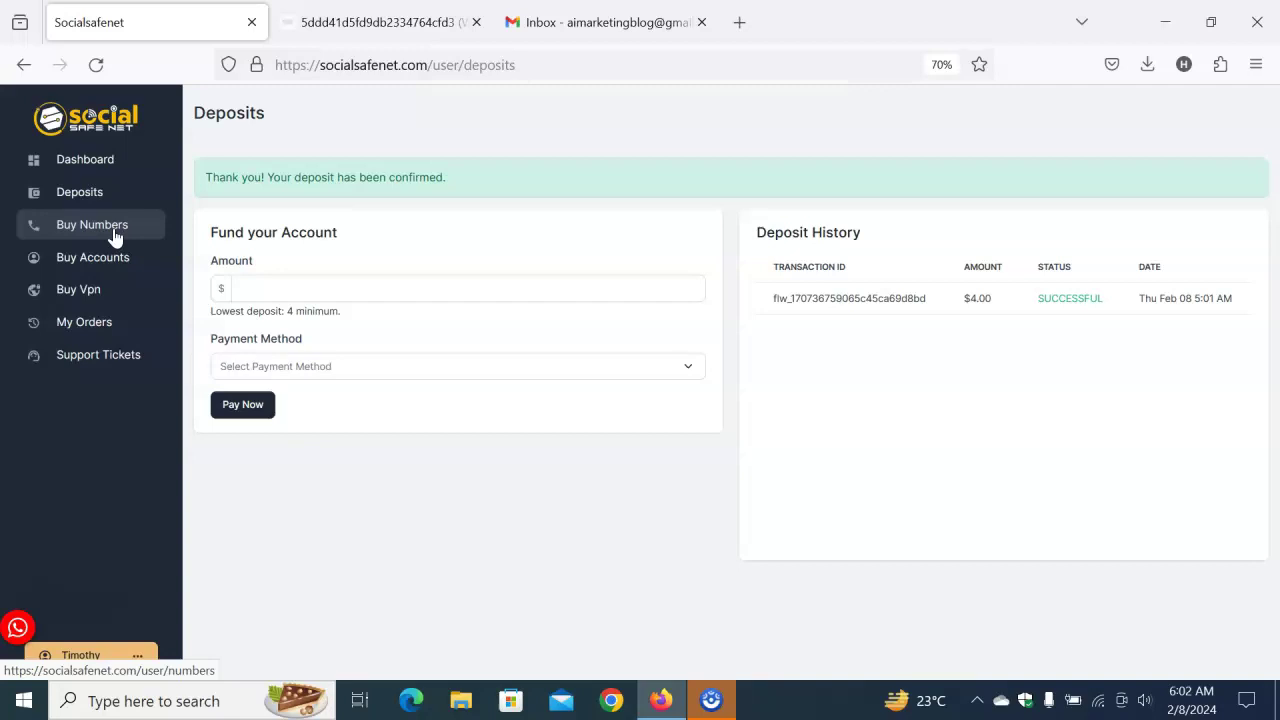
left_click(126, 233)
left_click(96, 238)
left_click(95, 234)
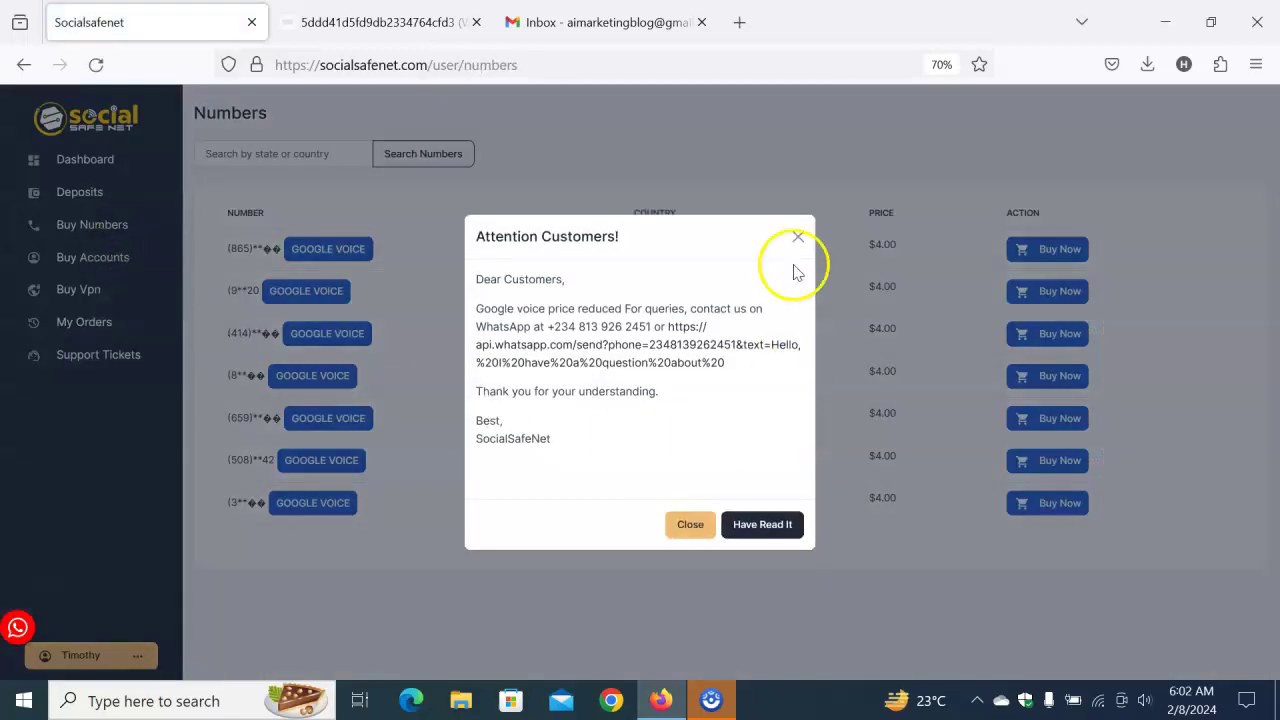
left_click(797, 238)
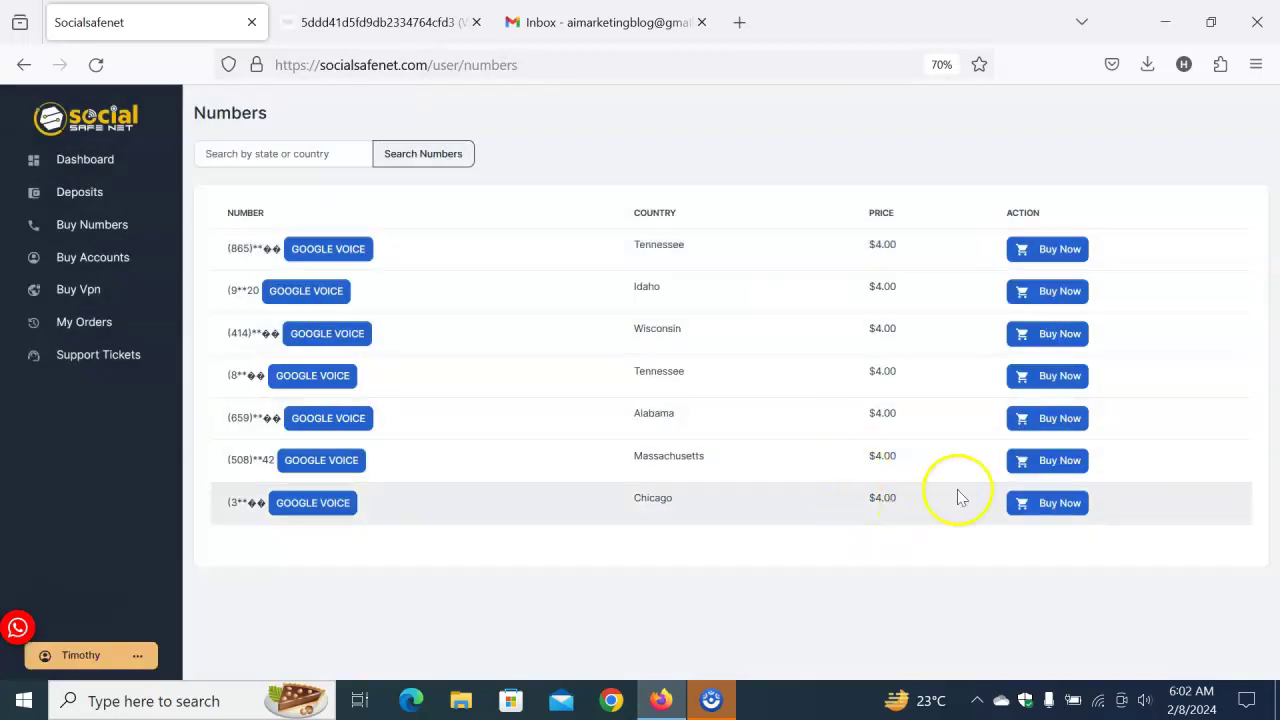
Step: Buy the Chicago Google Voice number priced at $4.00 and close the customer notice on the Orders page
left_click(1043, 512)
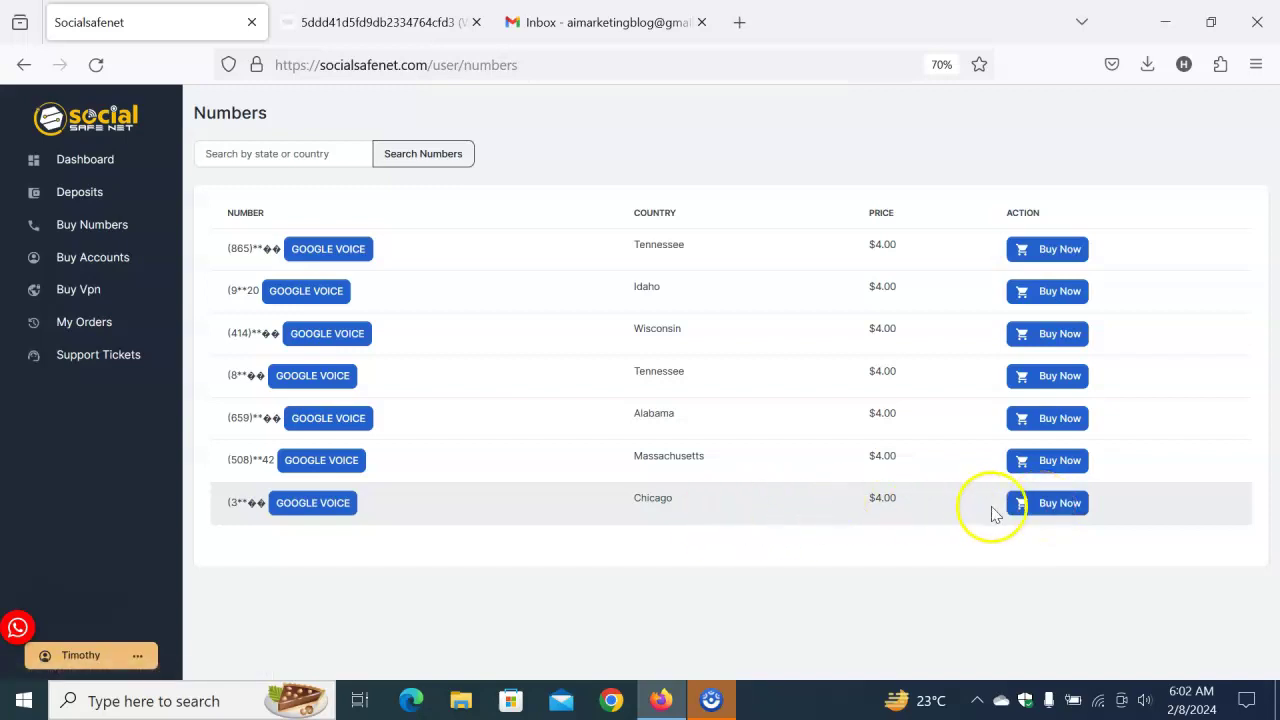
left_click(1058, 505)
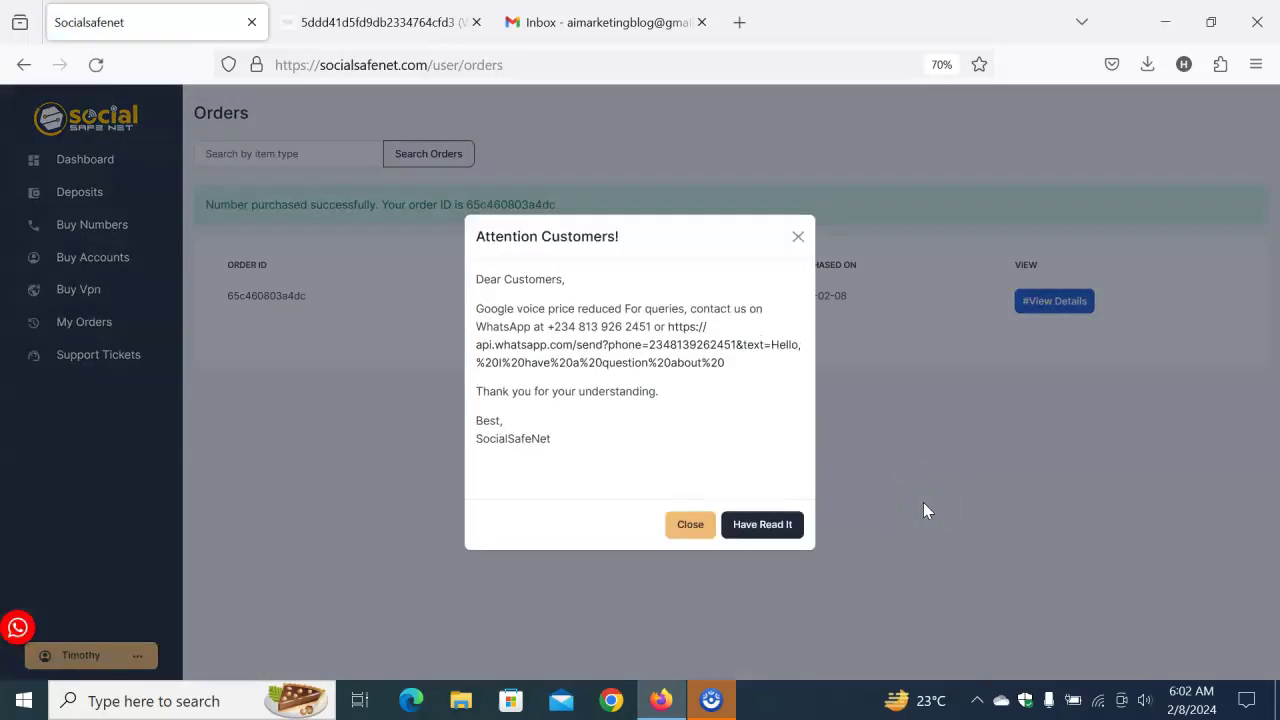
left_click(798, 238)
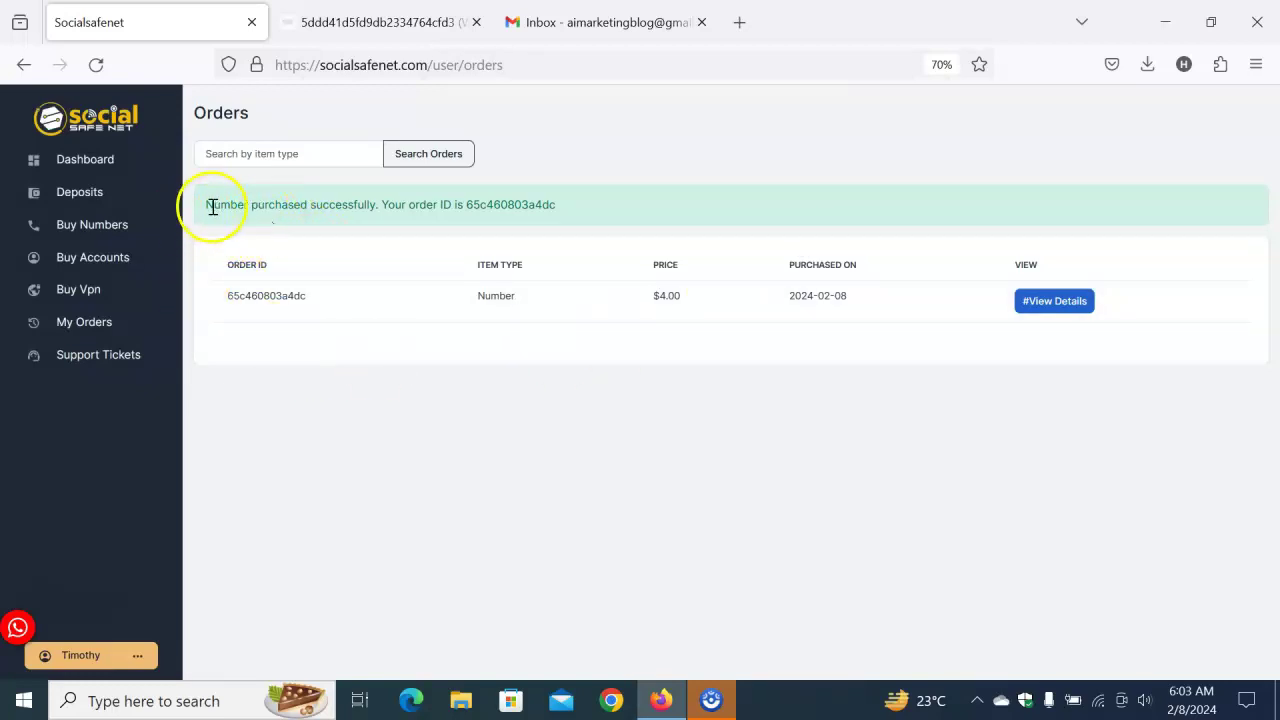
Step: Check the purchase message, open the details of the number order and close the customer notice
left_click_drag(207, 205, 375, 206)
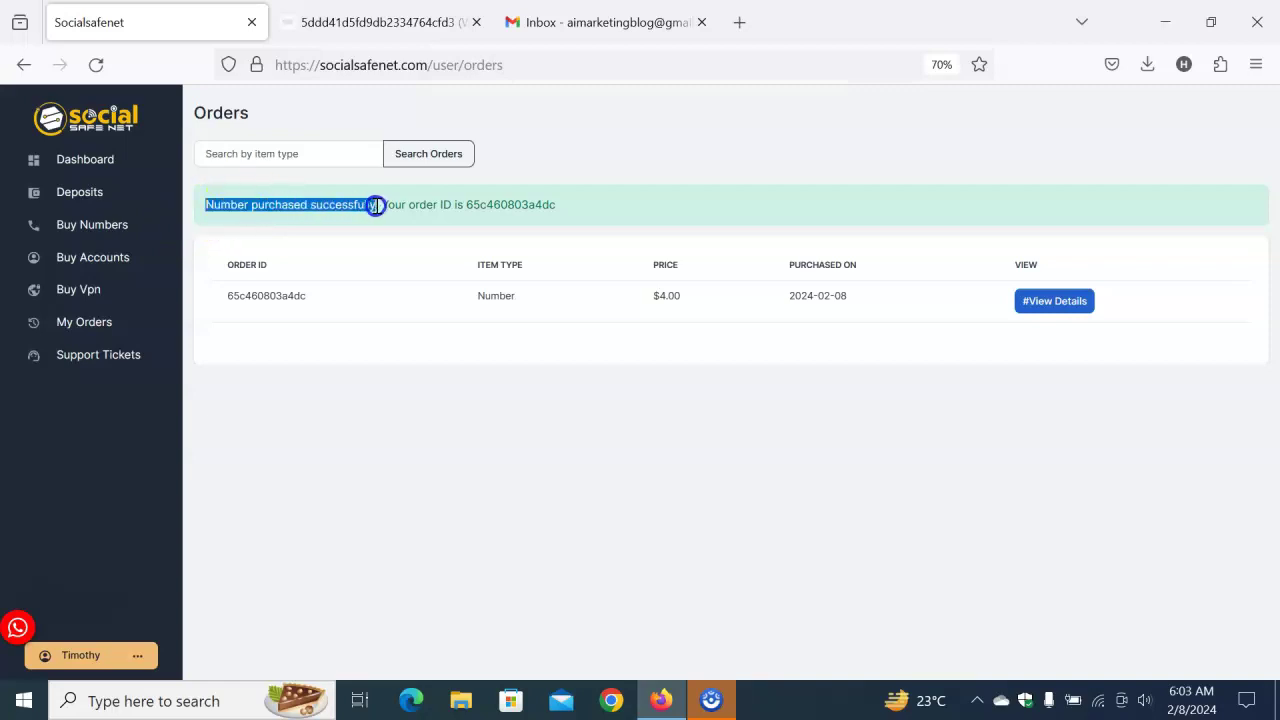
left_click(435, 226)
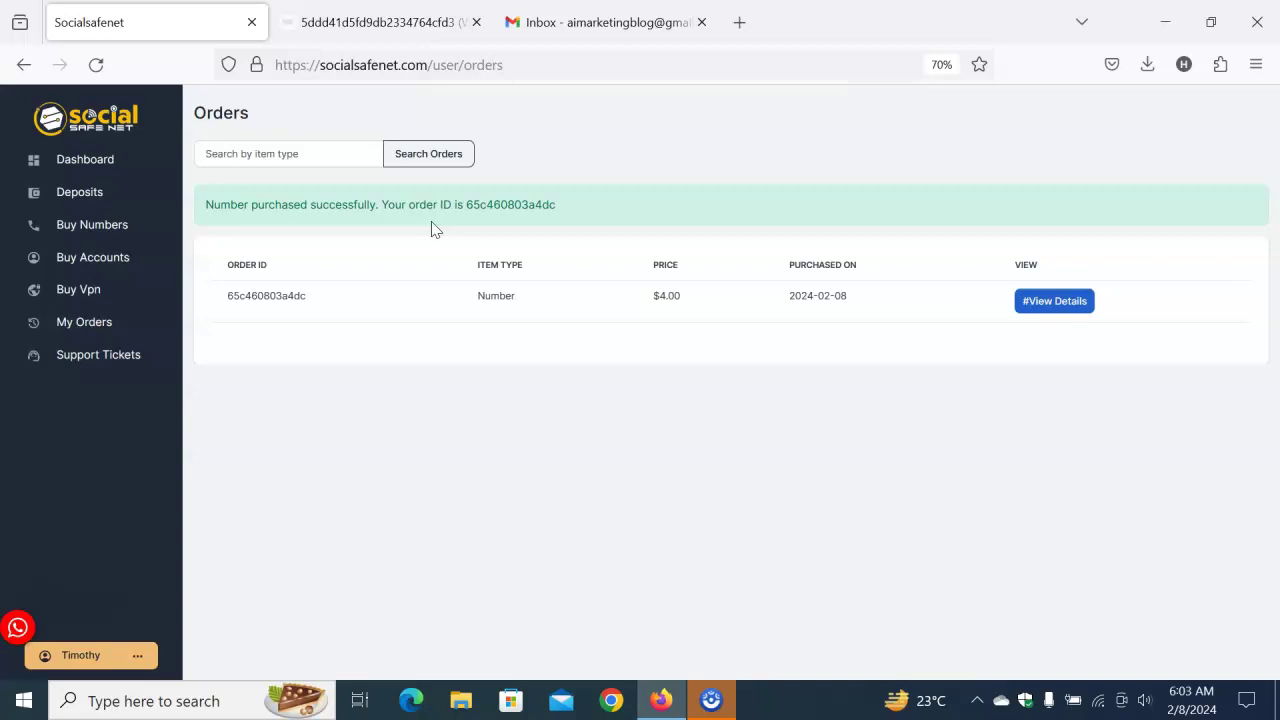
left_click(1062, 312)
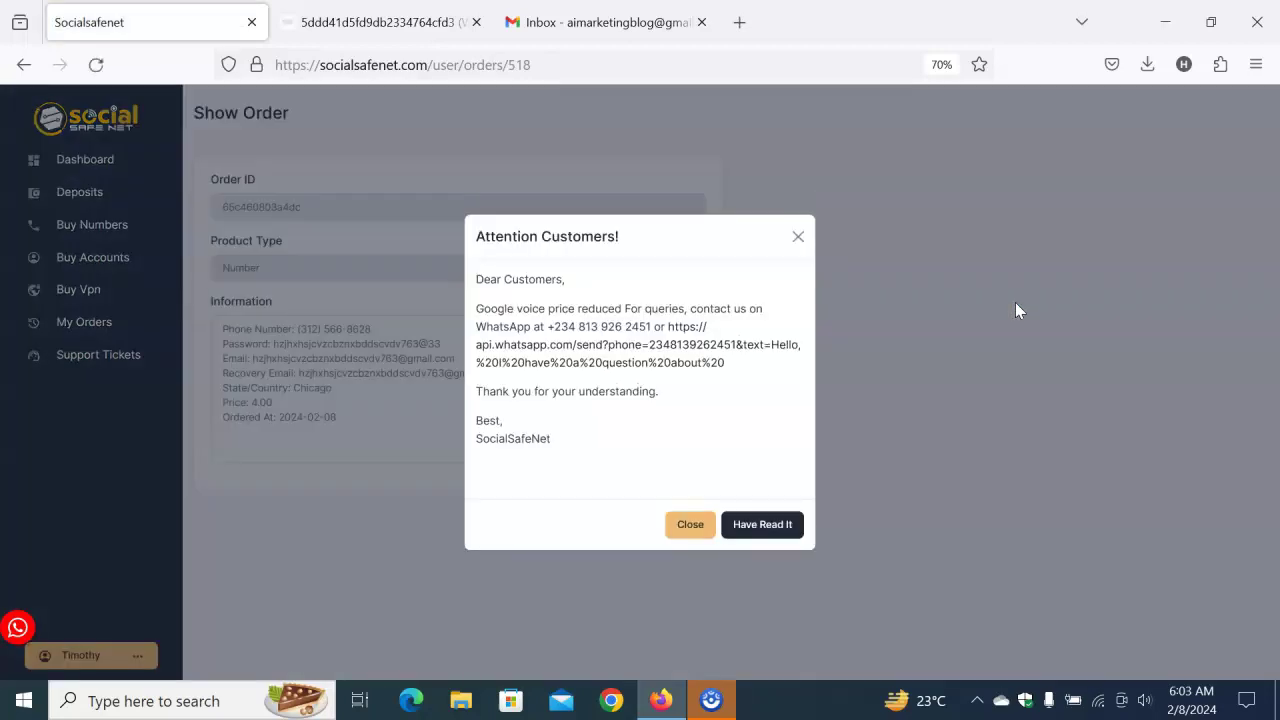
left_click(798, 236)
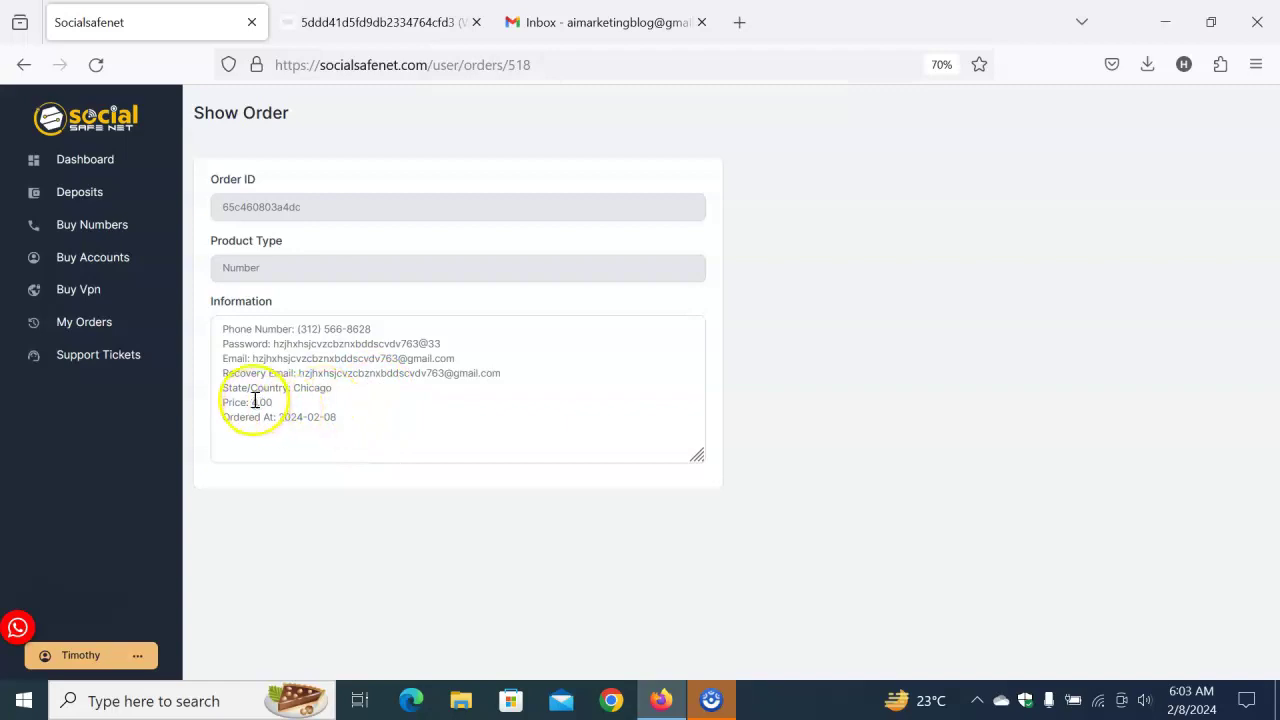
Step: Check the state in the order information, then return to the Dashboard with the customer notice closed
left_click_drag(223, 388, 337, 388)
left_click(191, 508)
left_click(95, 162)
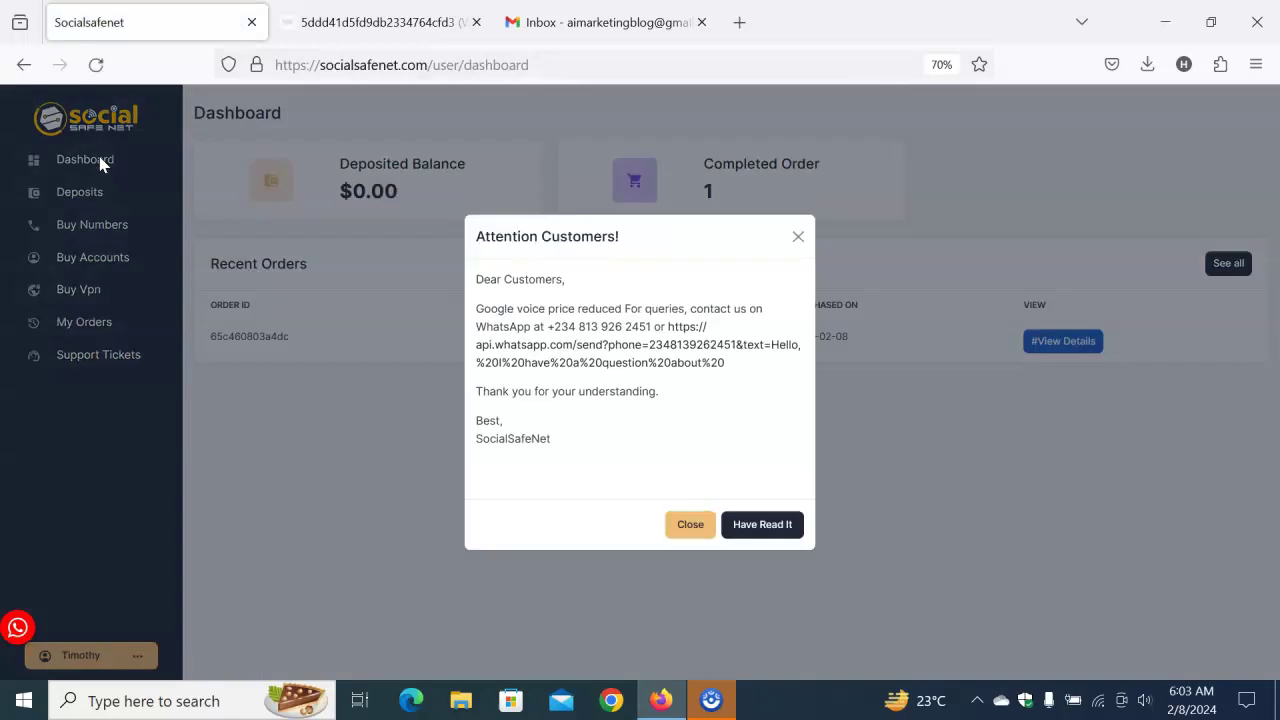
left_click(688, 526)
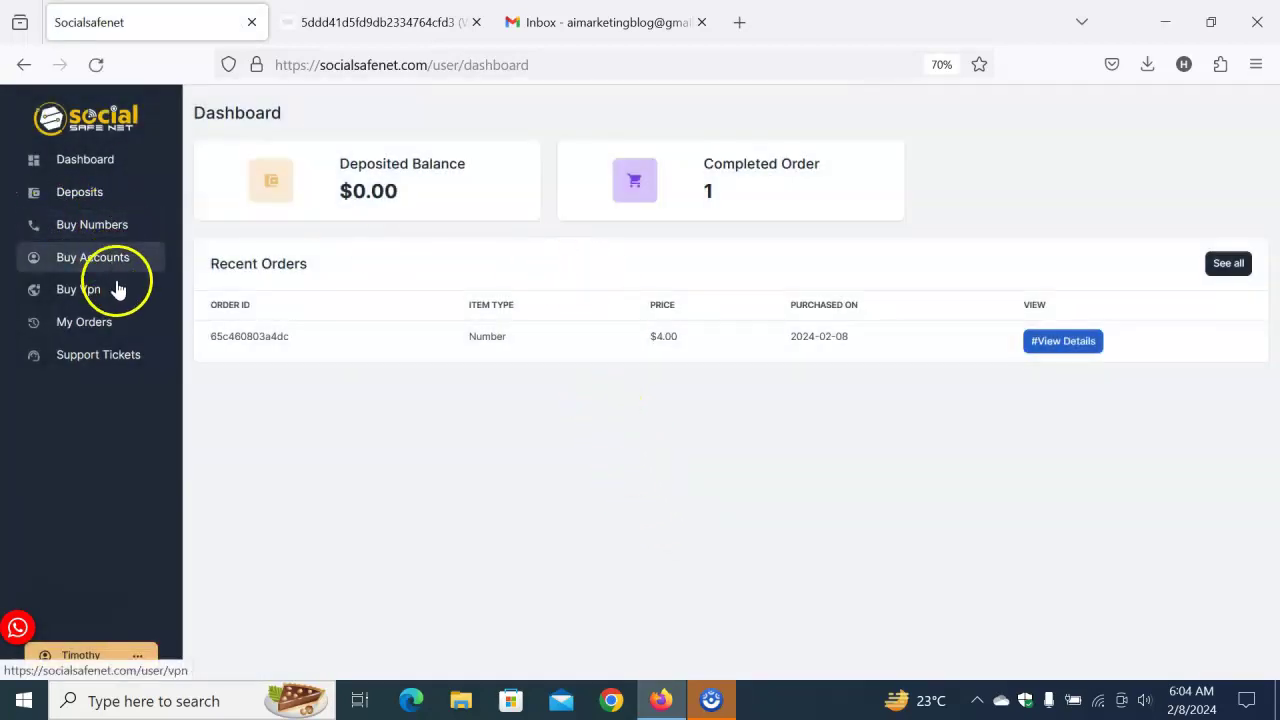
Step: Return to the Dashboard from the Deposits page and close the customer notice to view the balance and recent orders
left_click(152, 322)
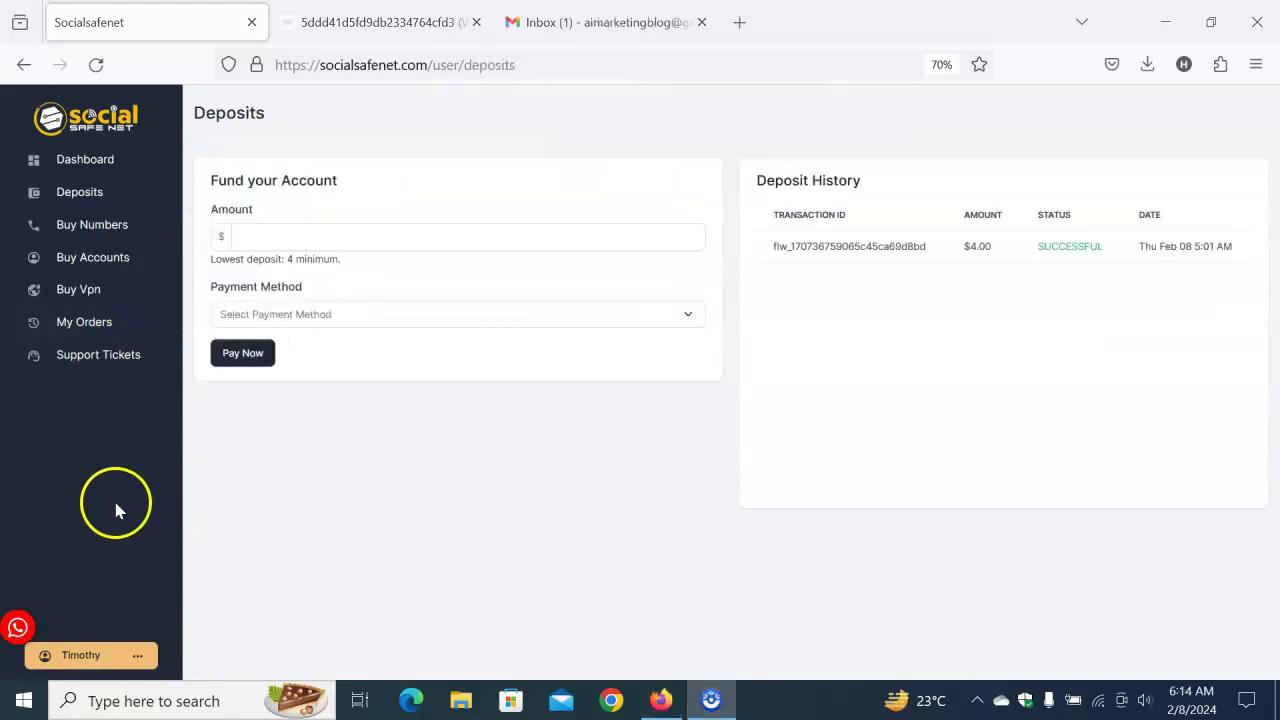
left_click(91, 170)
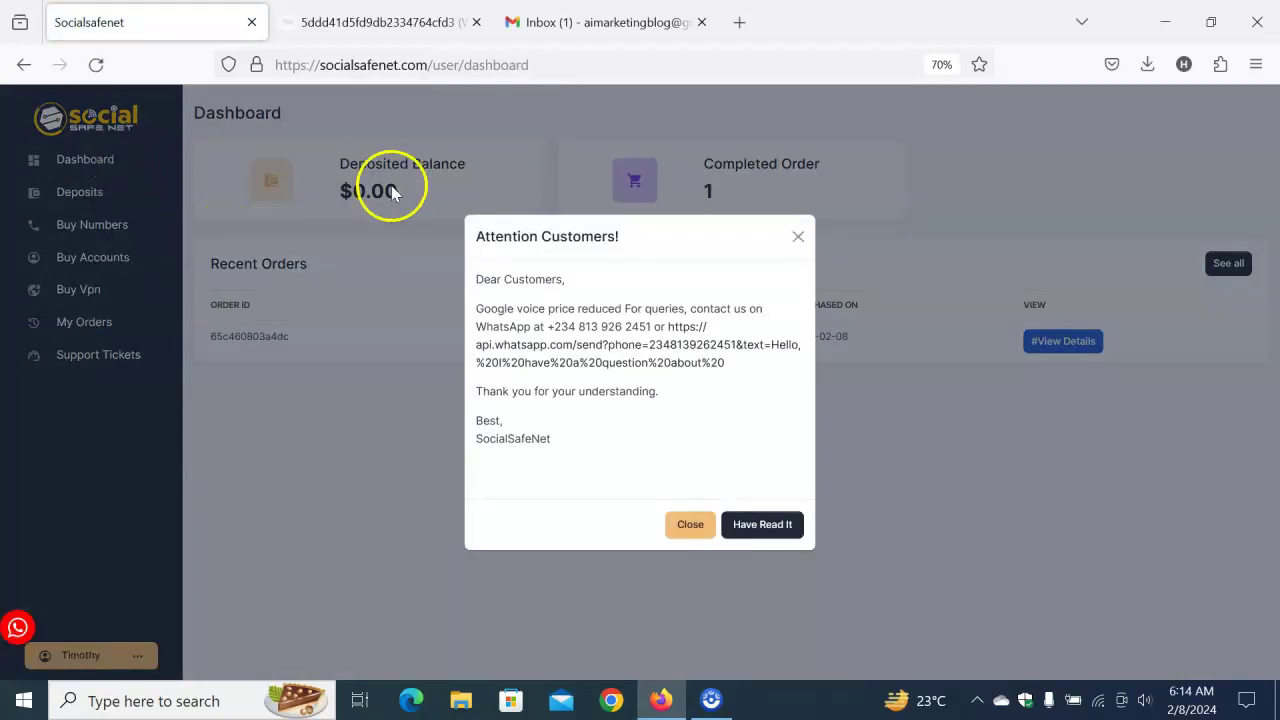
left_click(797, 238)
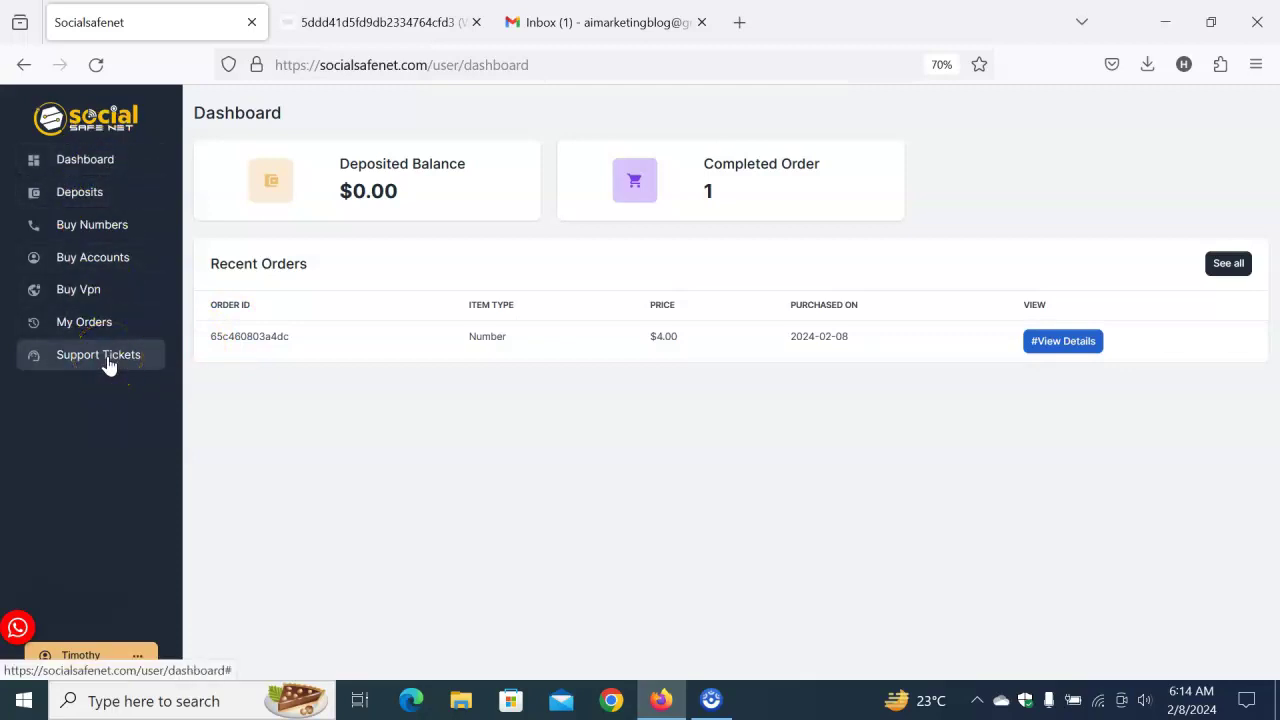
Step: Open the orders list and highlight the WhatsApp support contact in the customer notice before closing it
left_click(97, 325)
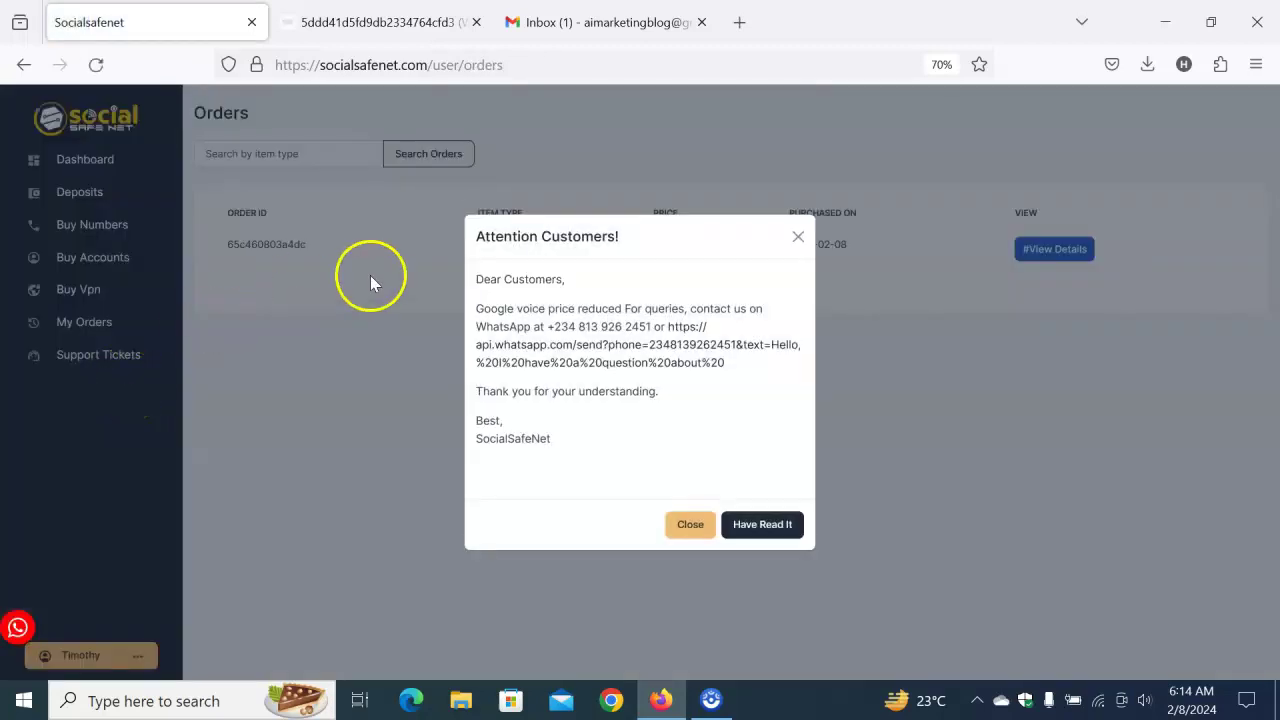
left_click_drag(478, 328, 651, 326)
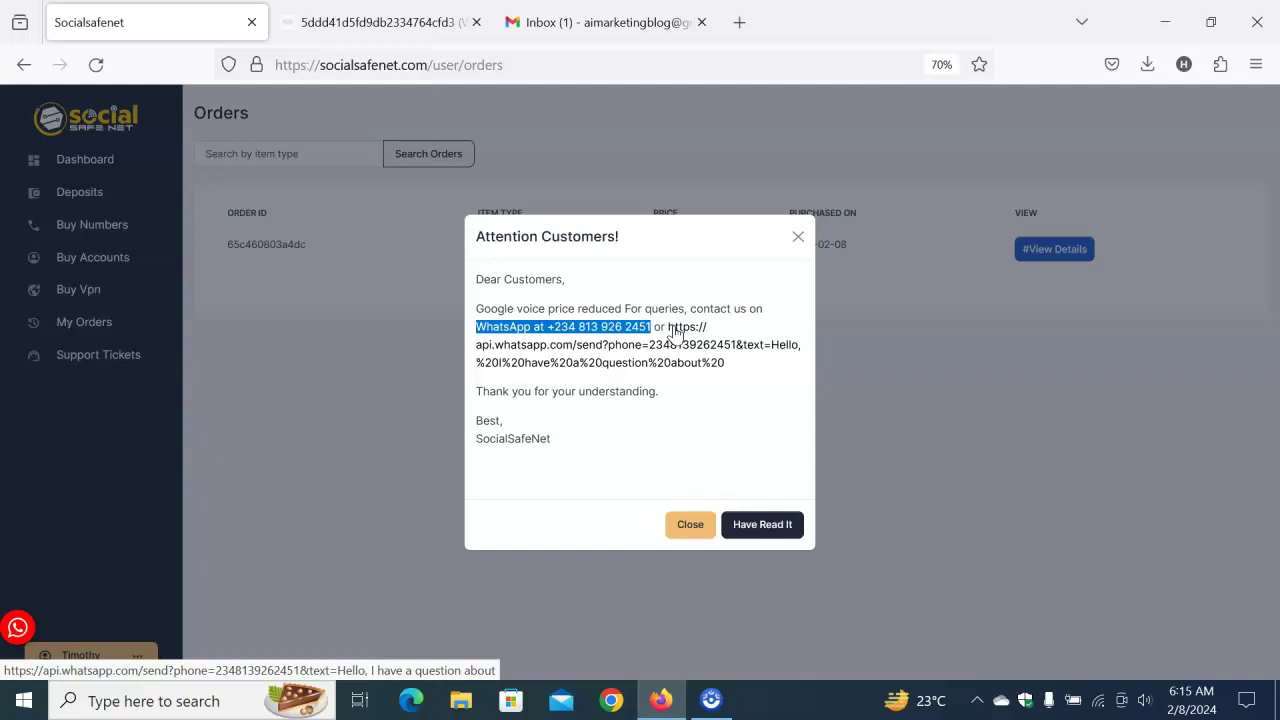
left_click(799, 238)
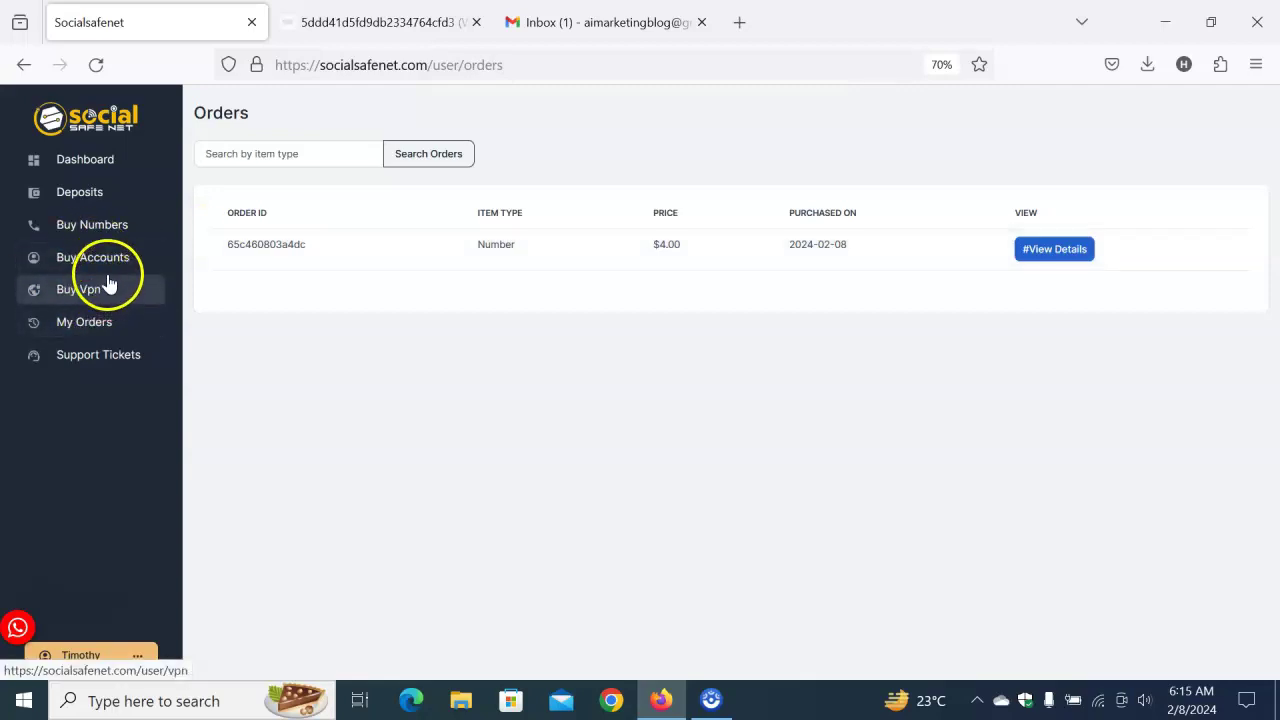
Step: Open the page for buying numbers, dismiss the customer notice and highlight the price of the Massachusetts Google Voice number
left_click(101, 229)
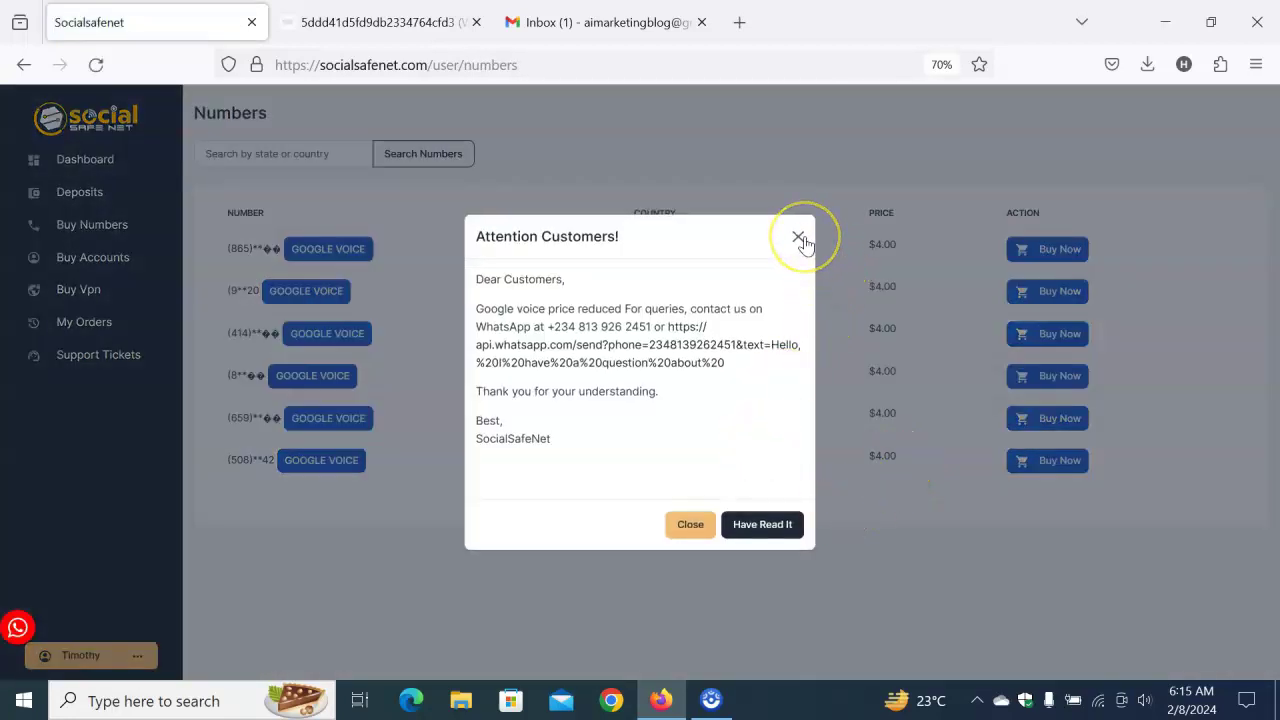
left_click(799, 239)
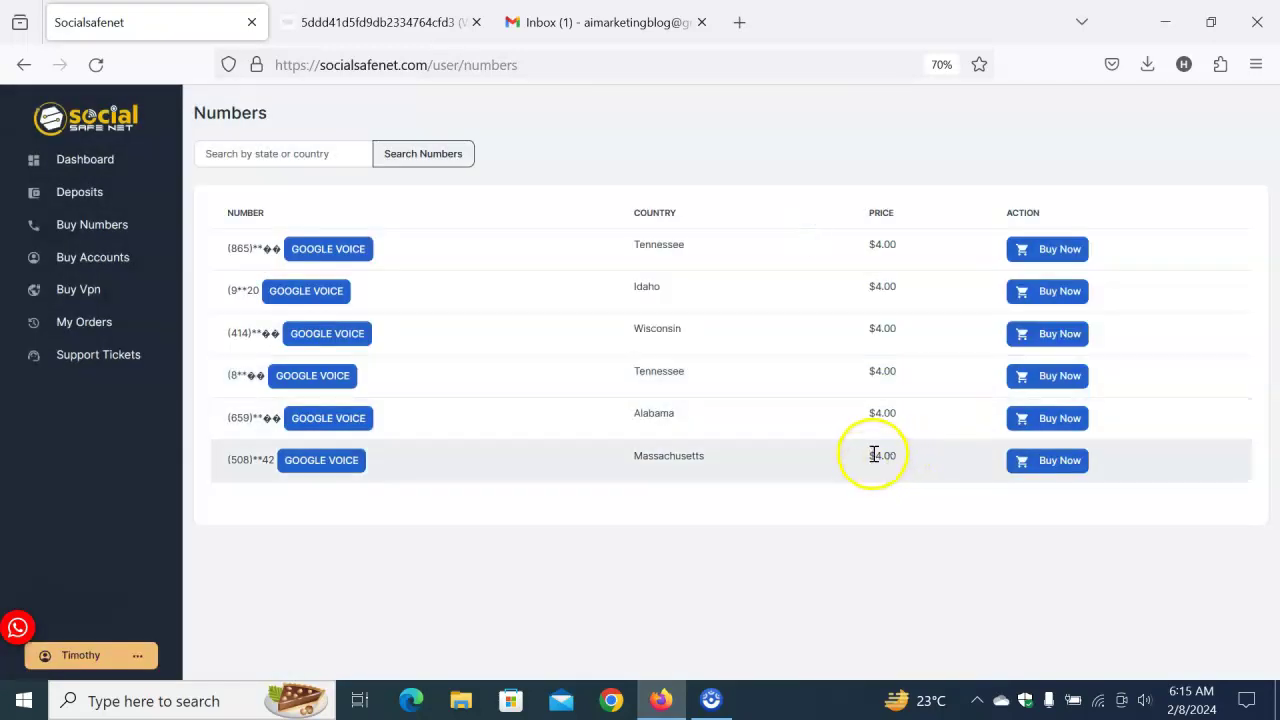
left_click_drag(869, 456, 895, 456)
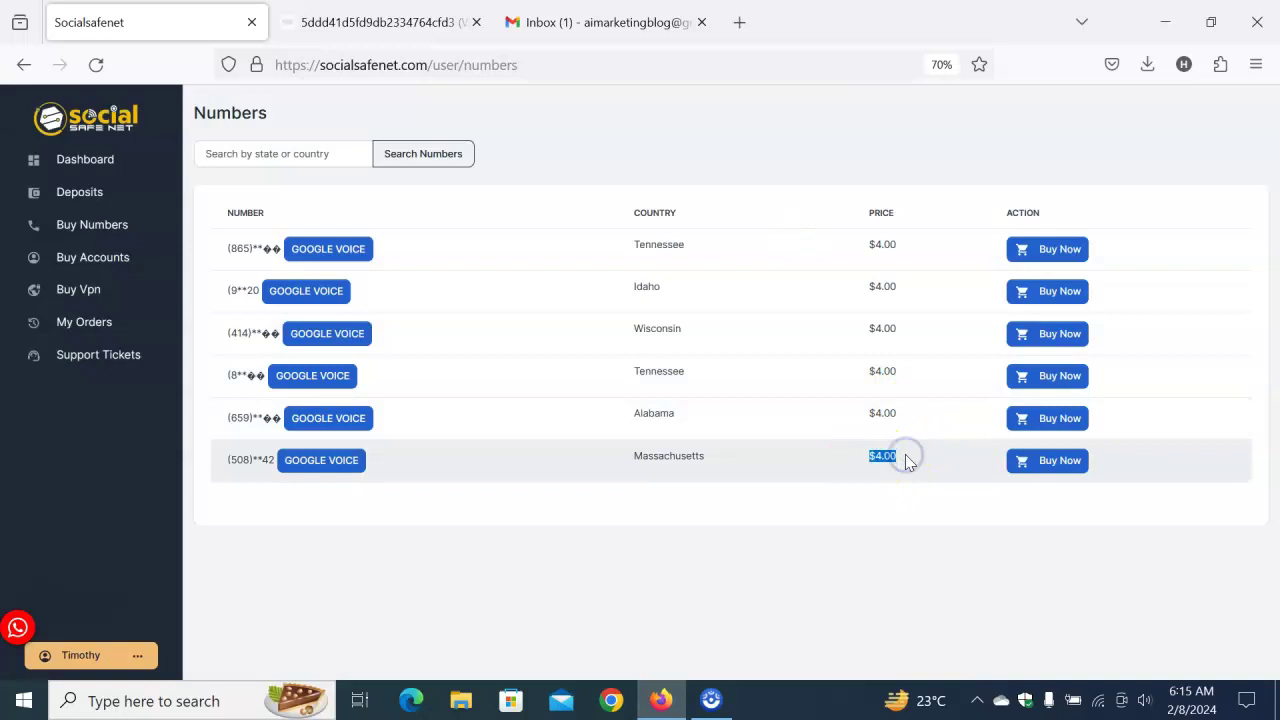